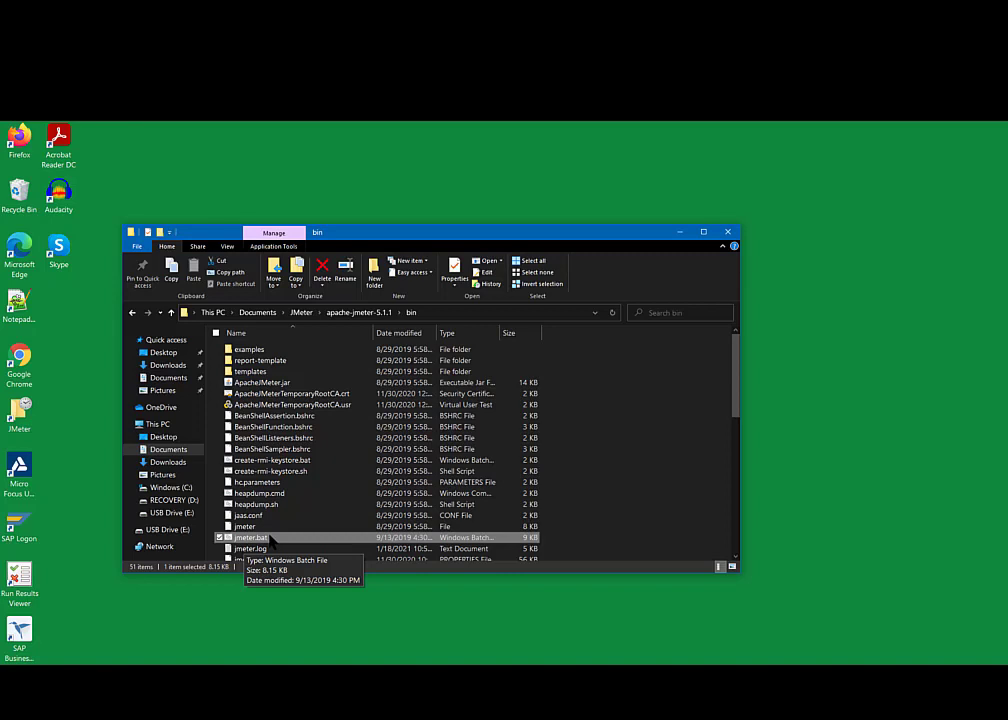
Launch JMeter by running jmeter.bat from the bin folder, and close its window again.
double_click(252, 537)
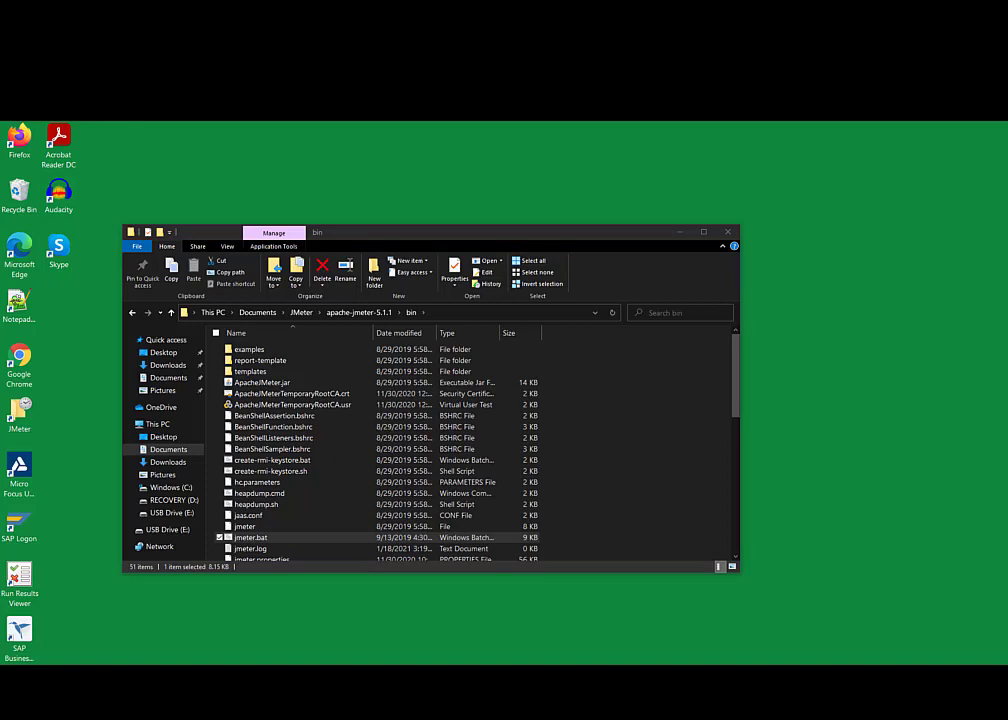
drag(320, 243, 386, 184)
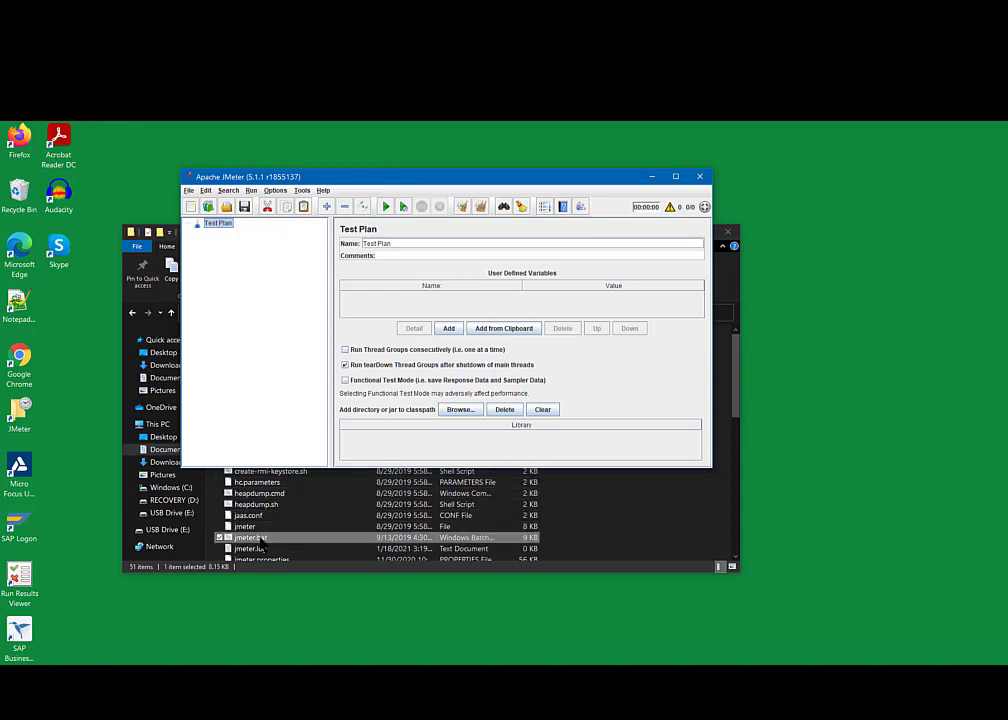
click(701, 177)
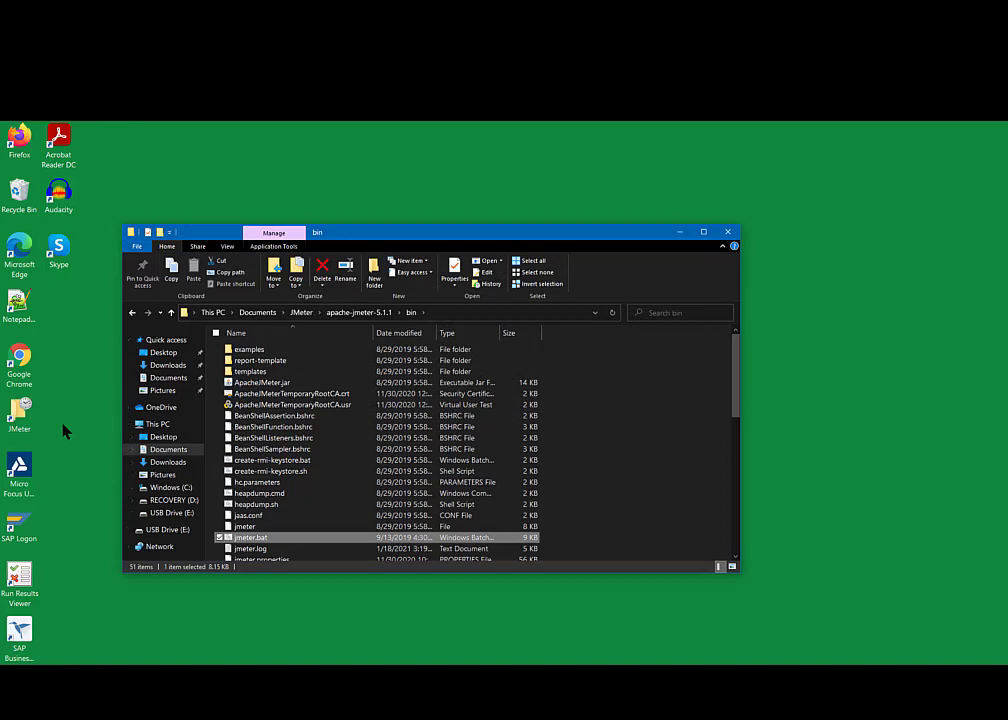
Review the target and start-in folder in the properties of the JMeter desktop shortcut.
right_click(249, 540)
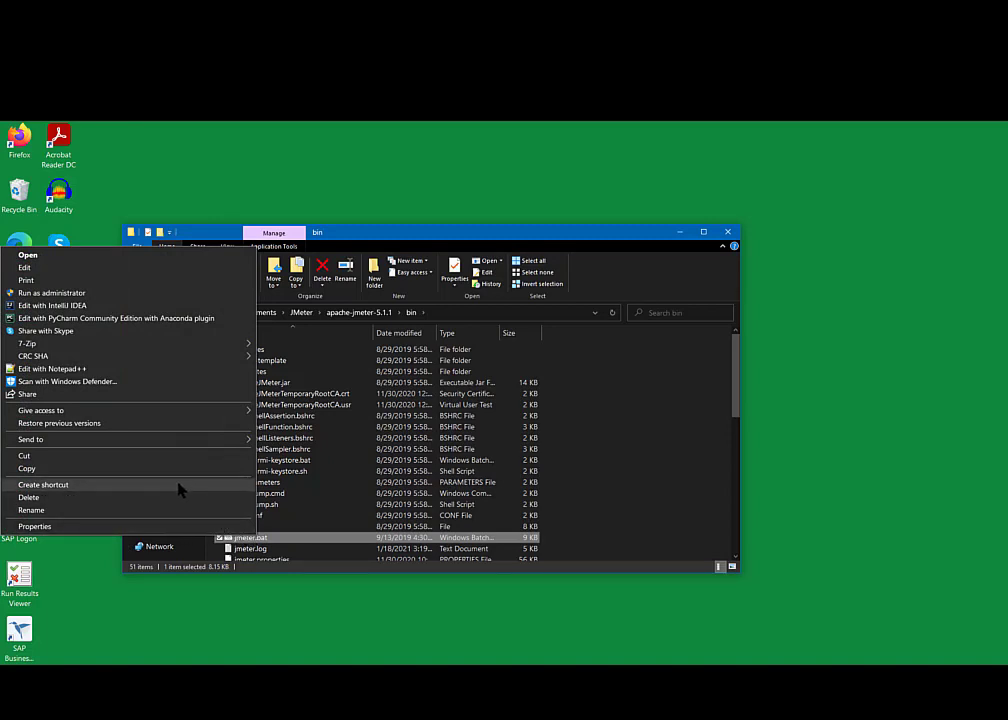
click(210, 222)
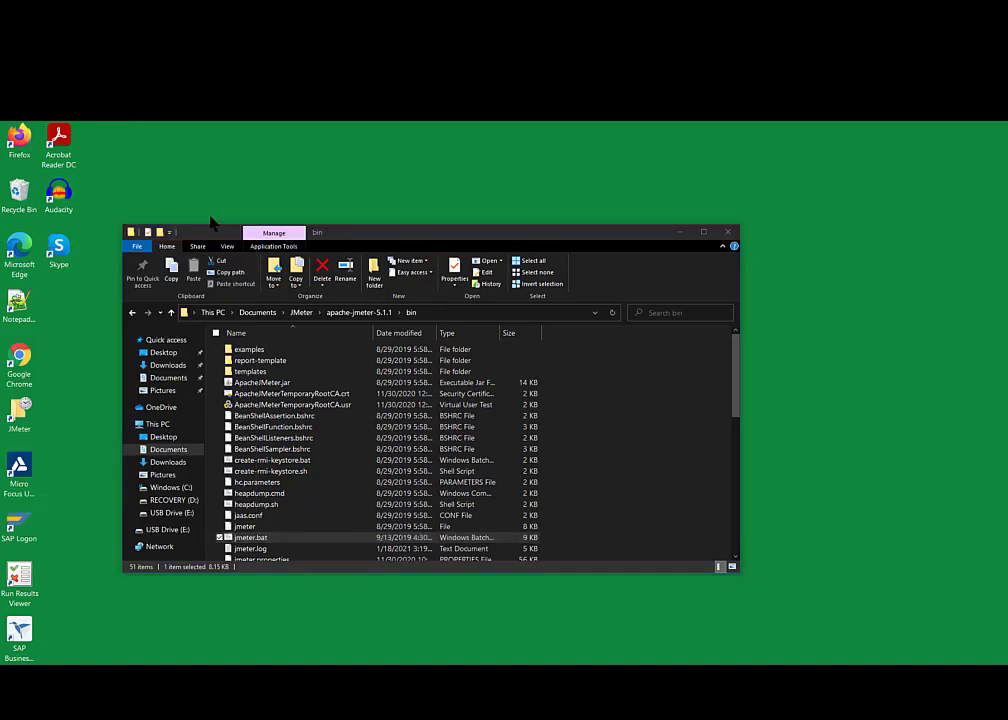
right_click(21, 401)
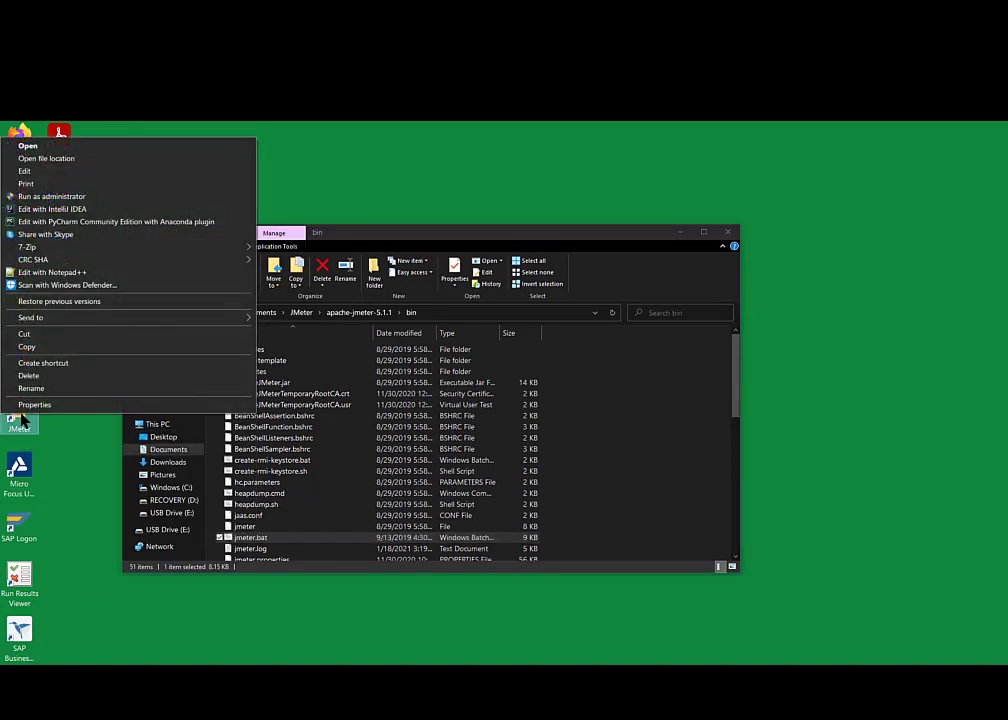
click(33, 404)
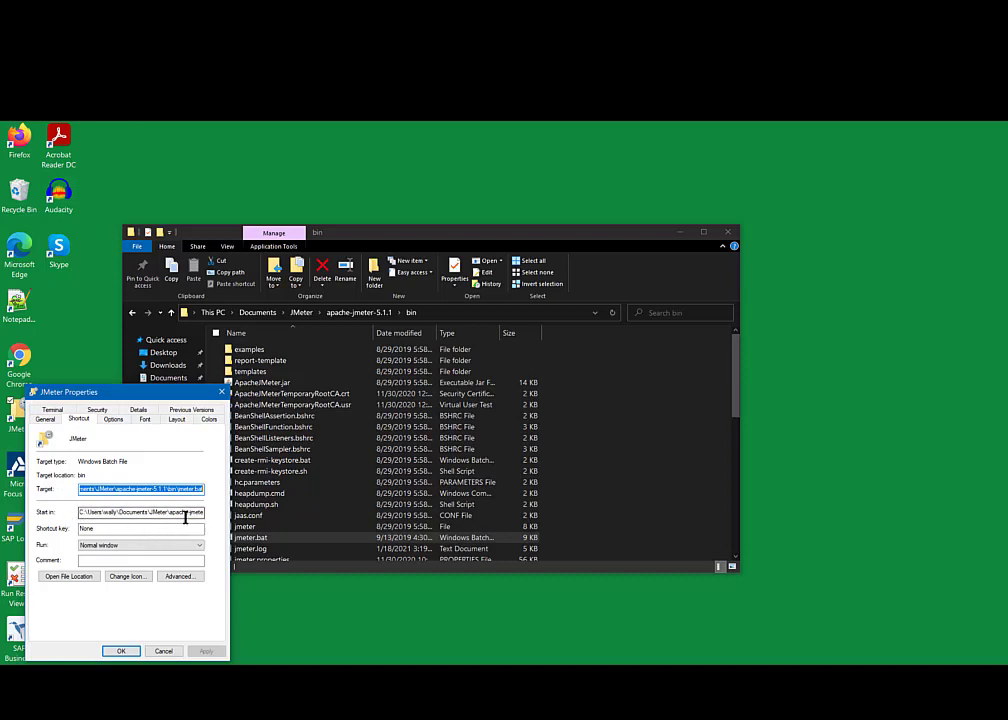
click(162, 651)
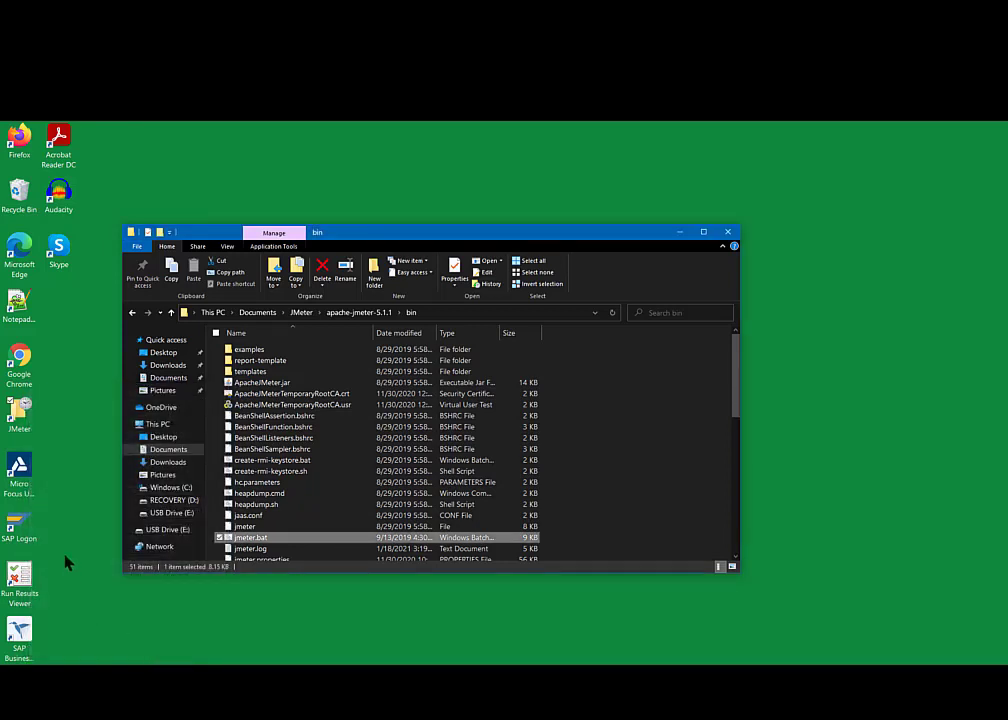
Launch JMeter from its desktop shortcut.
click(18, 410)
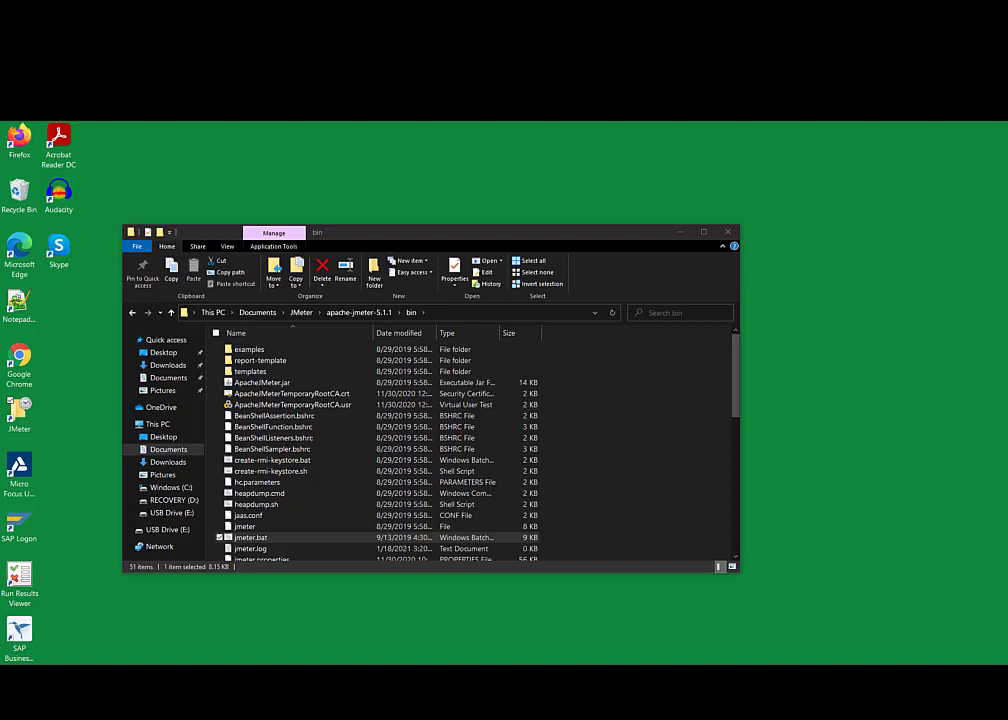
drag(4, 265, 430, 170)
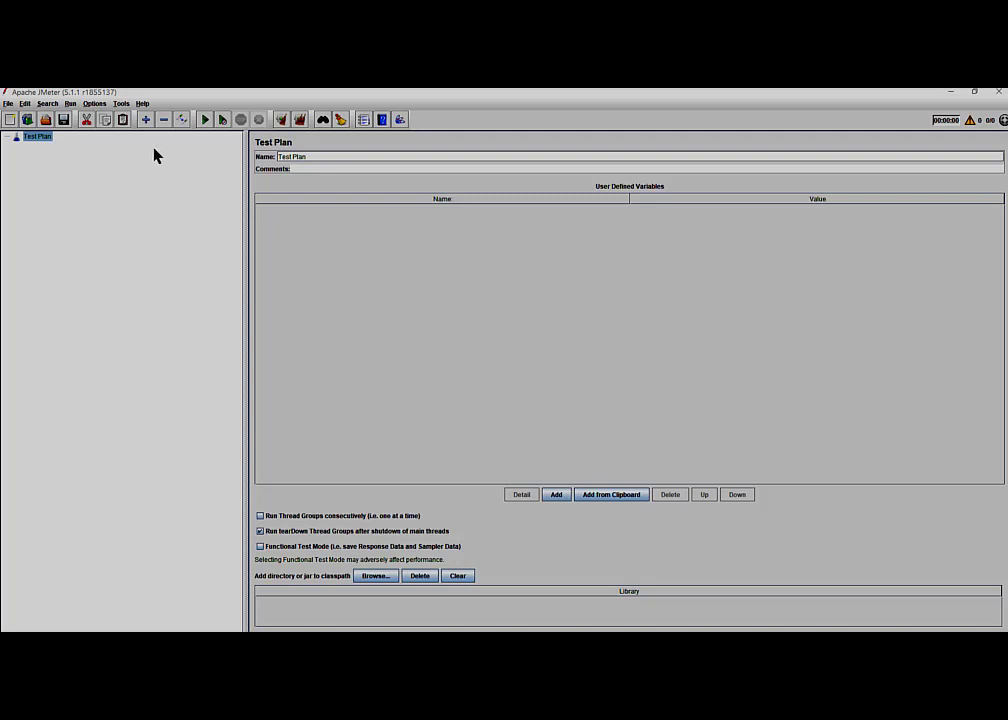
click(174, 94)
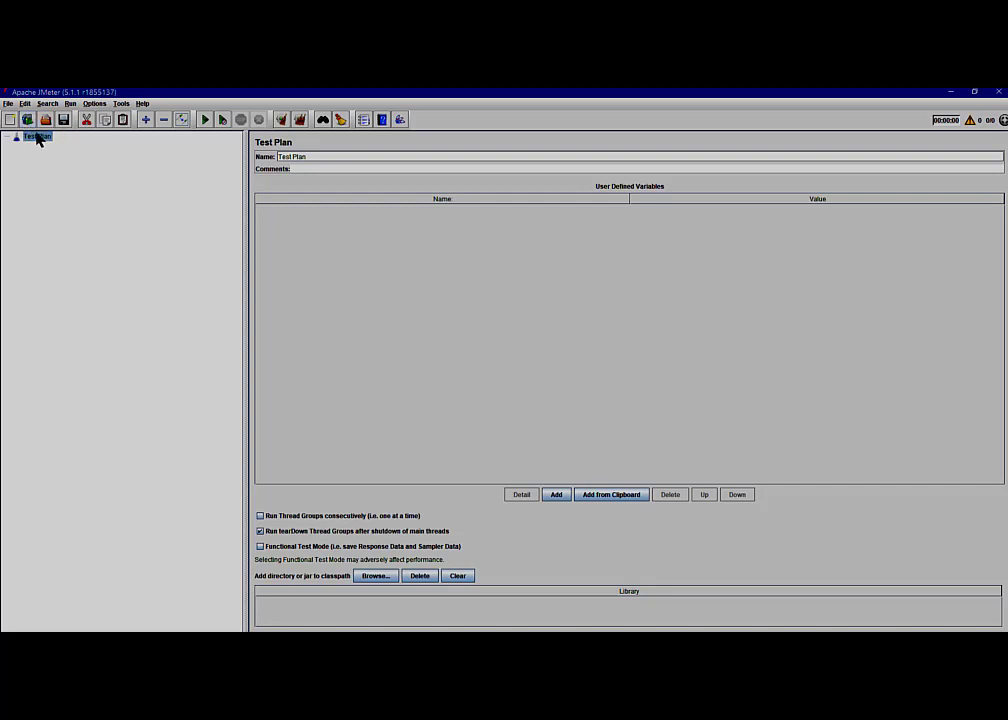
Add a Thread Group to the Test Plan.
click(35, 133)
right_click(36, 141)
mouse_move(52, 145)
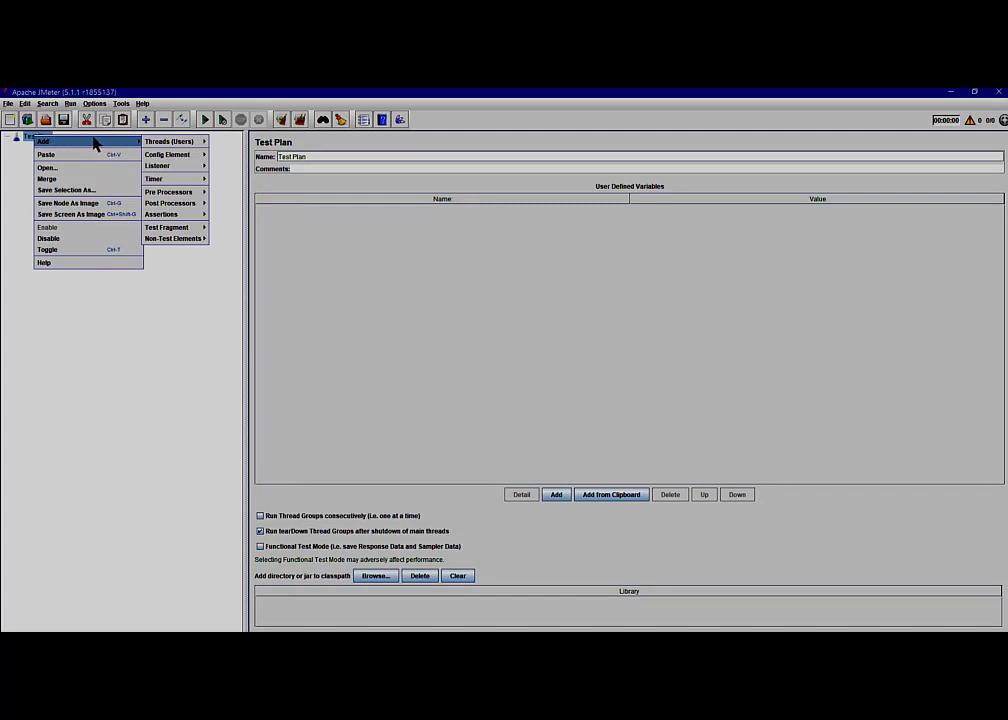
mouse_move(163, 146)
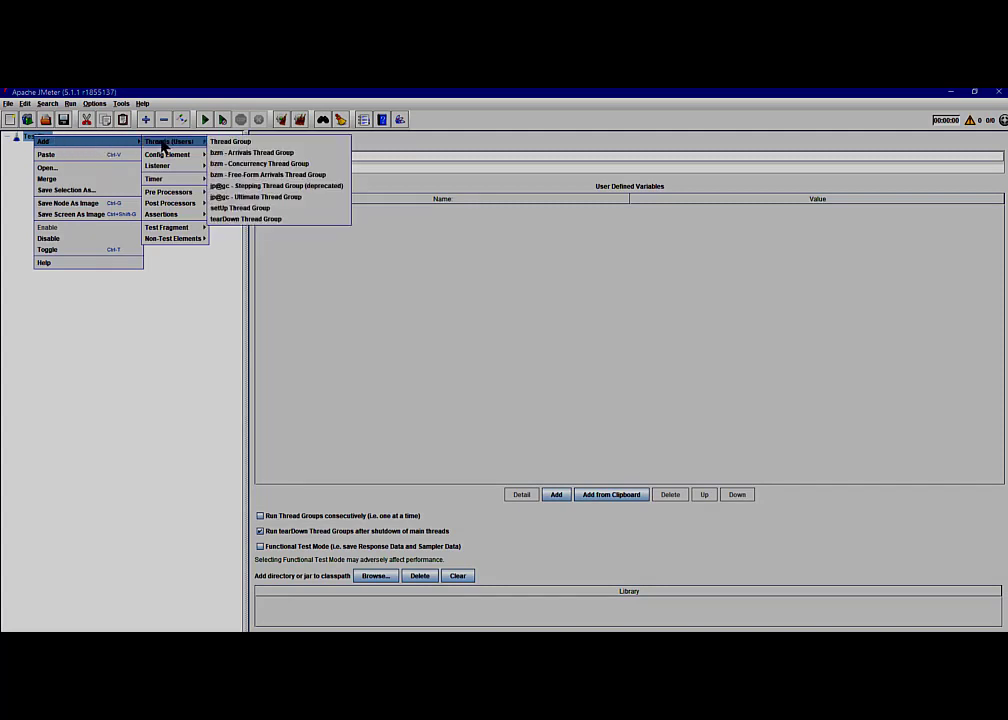
click(228, 143)
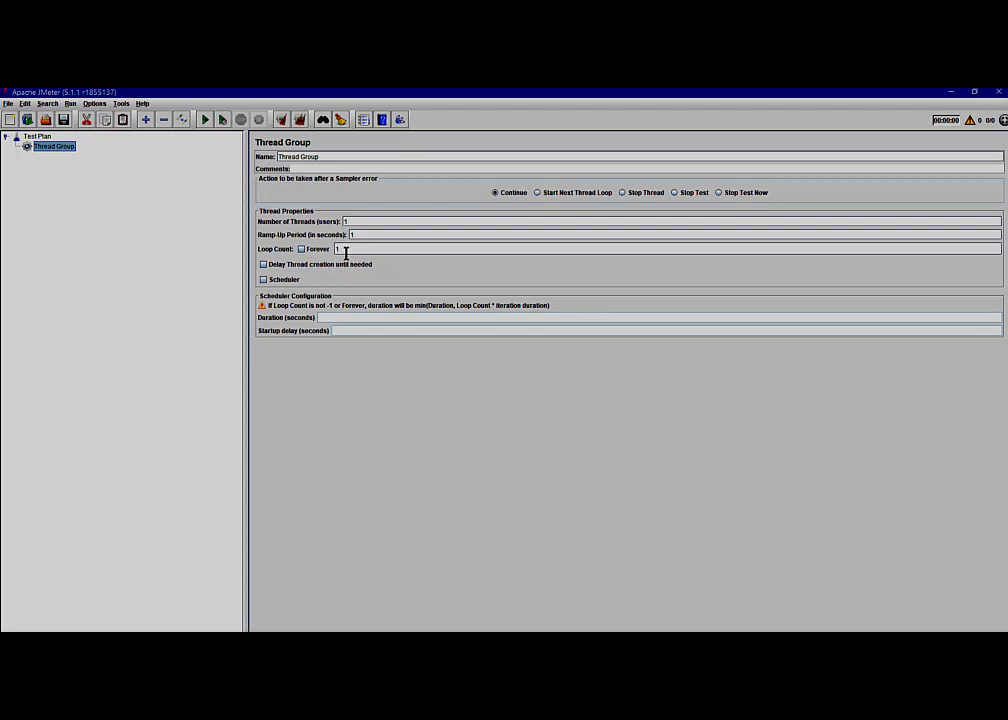
Turn the Thread Group's Forever loop option on and back off.
click(302, 249)
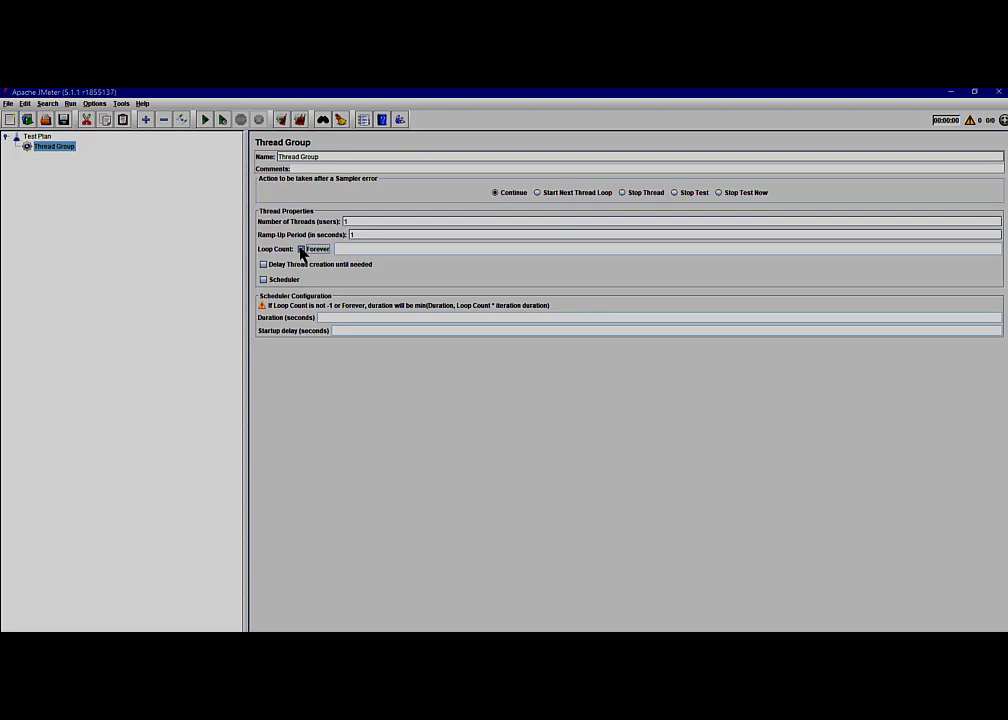
click(302, 249)
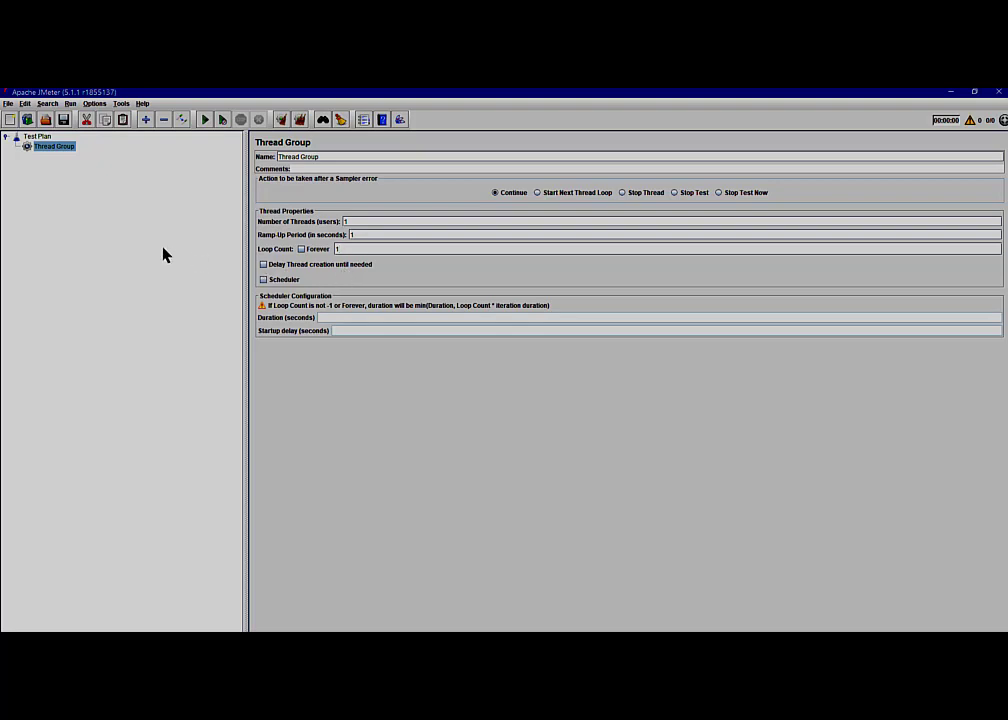
Add an HTTP Request sampler to the Thread Group with google.com as the server name.
right_click(47, 150)
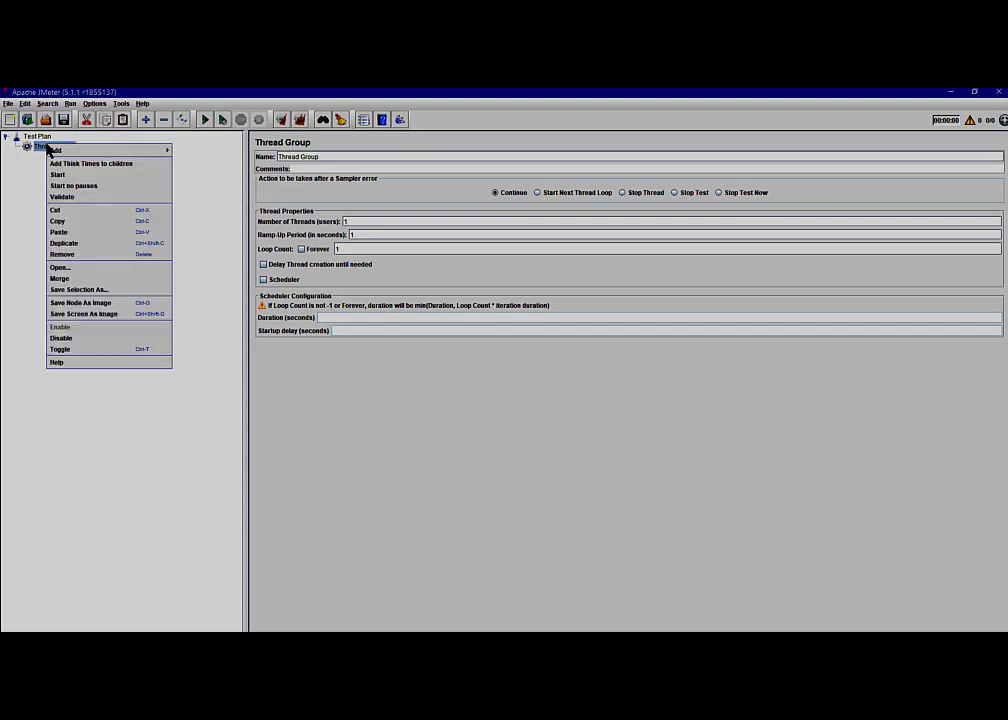
mouse_move(70, 155)
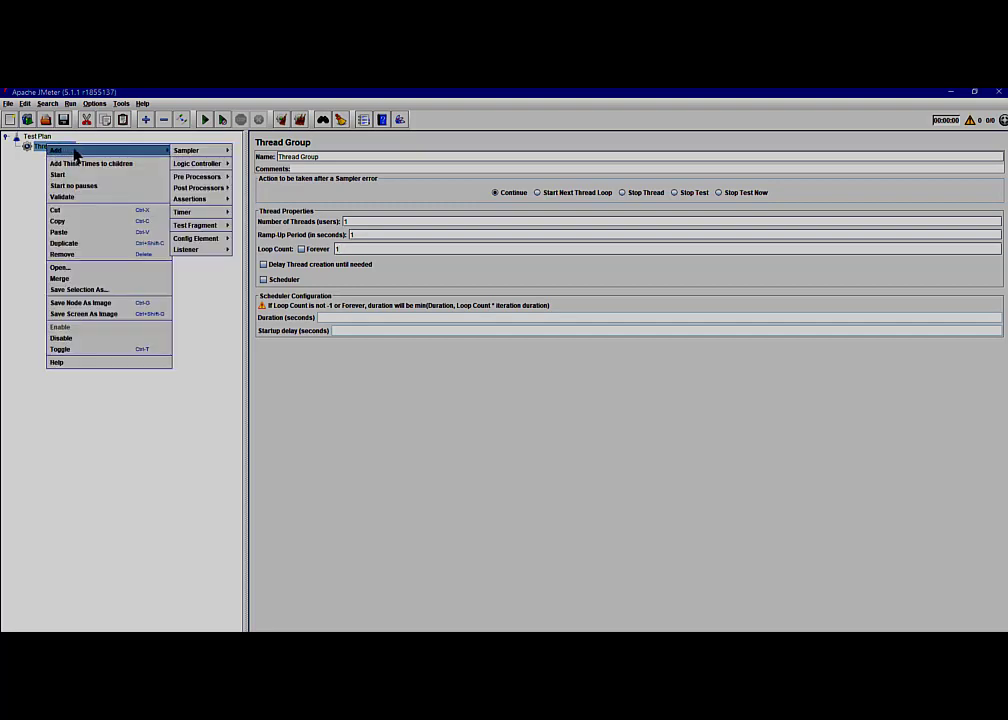
mouse_move(201, 153)
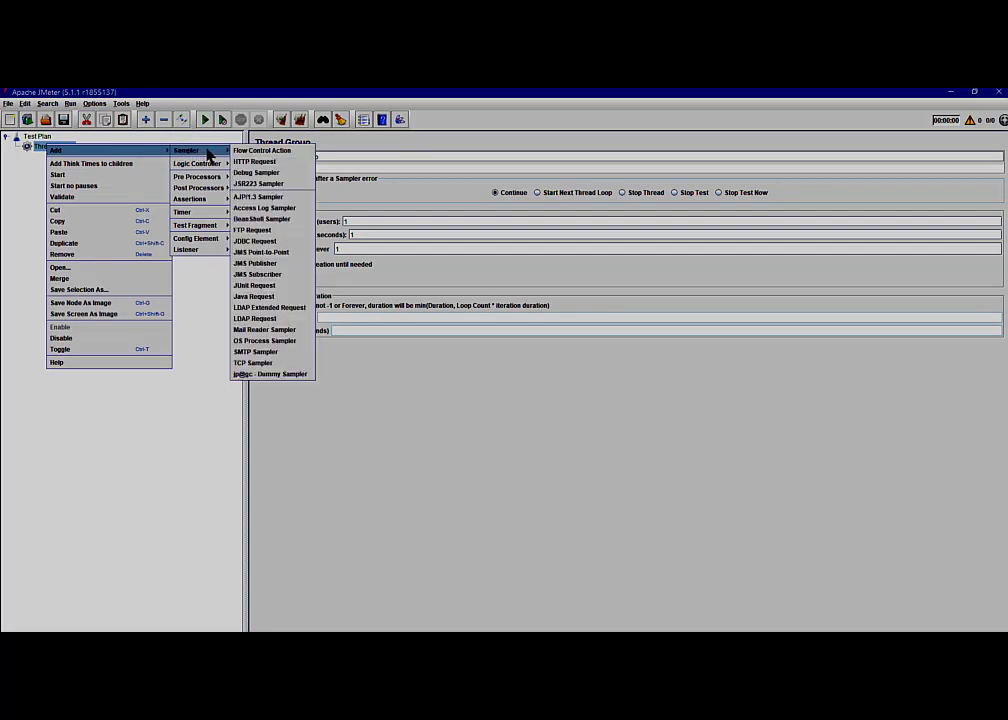
click(261, 164)
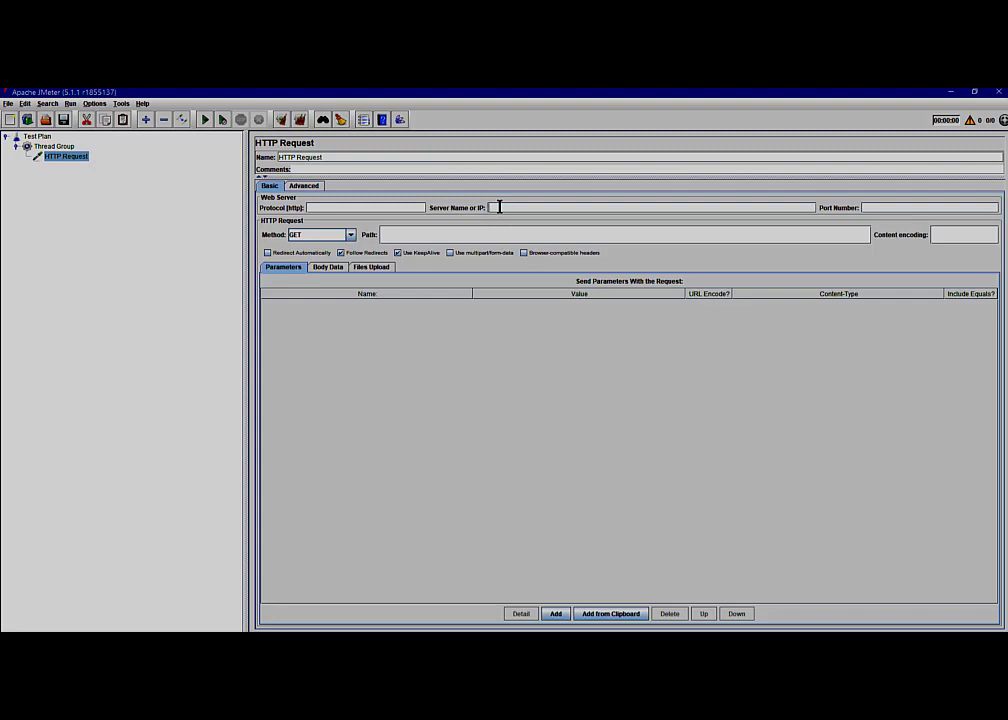
text(google.com)
click(392, 253)
Add a View Results Tree listener to the Thread Group.
click(50, 147)
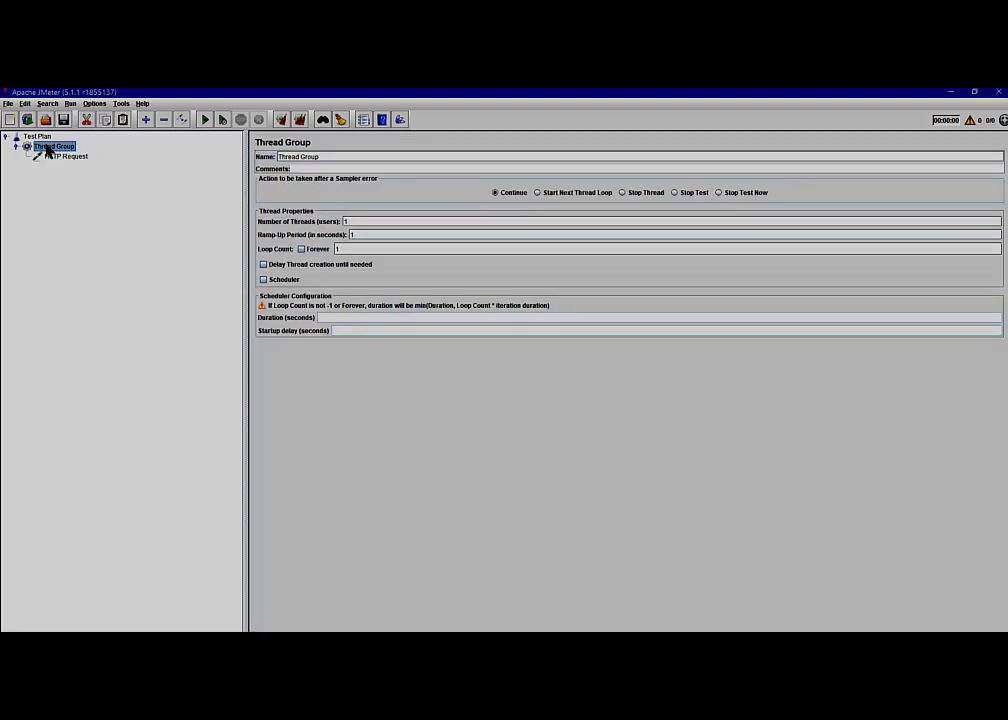
right_click(47, 150)
mouse_move(58, 151)
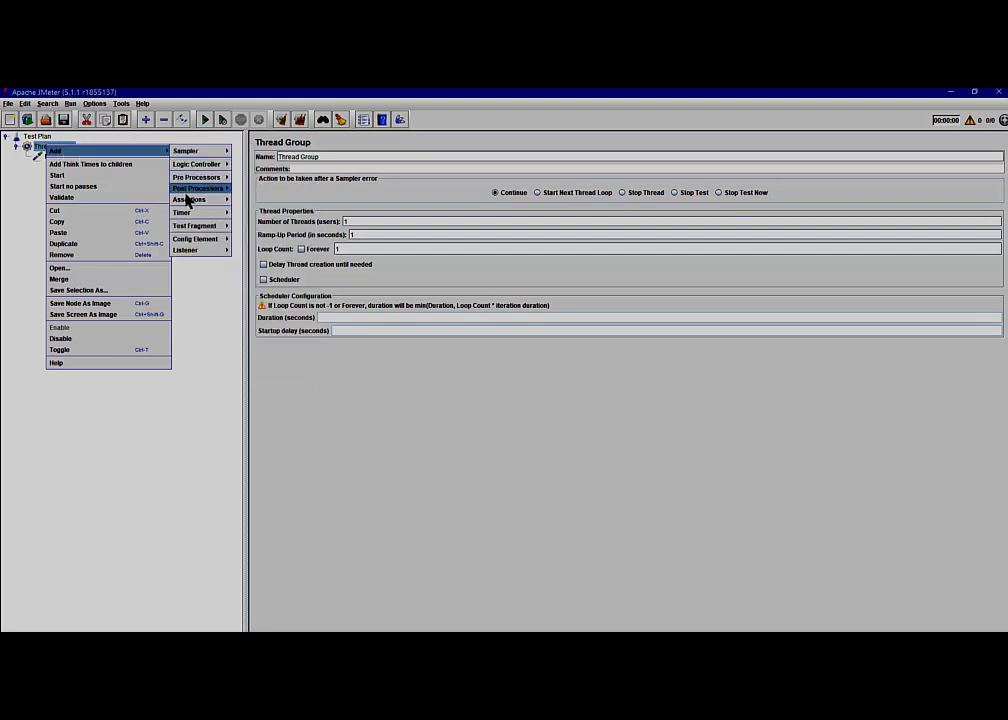
mouse_move(193, 252)
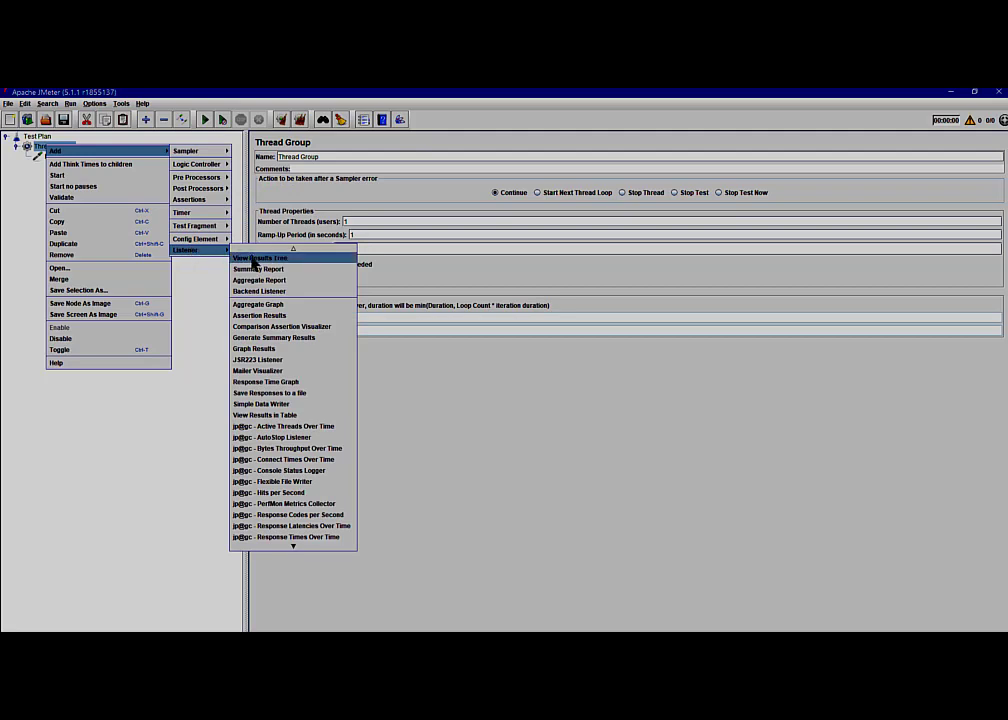
click(258, 258)
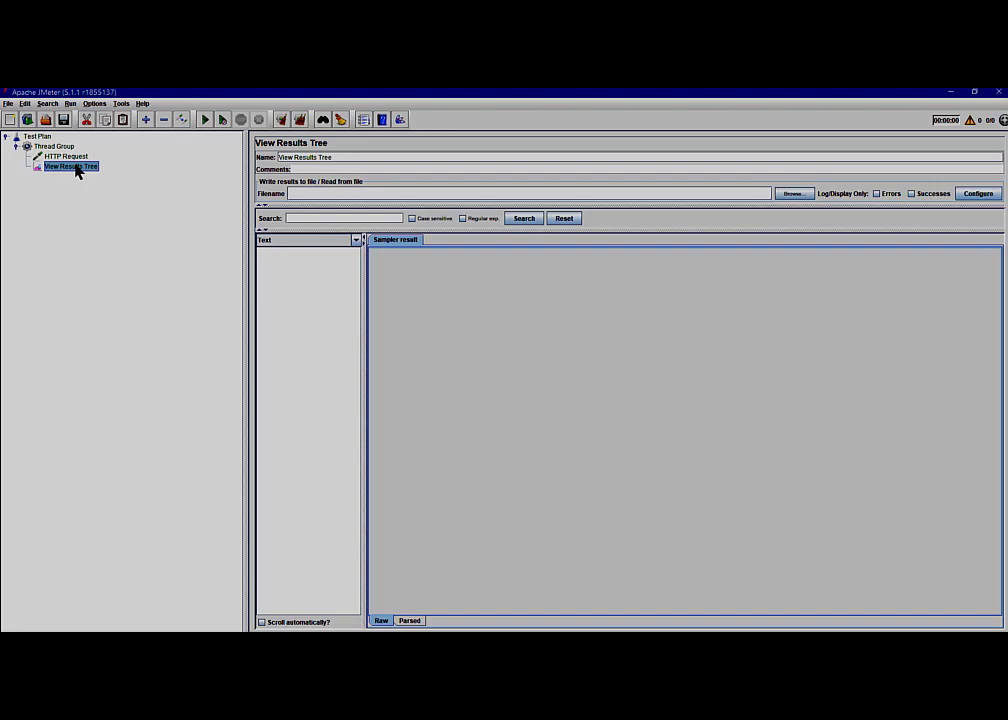
Run the test plan without saving it first.
click(205, 119)
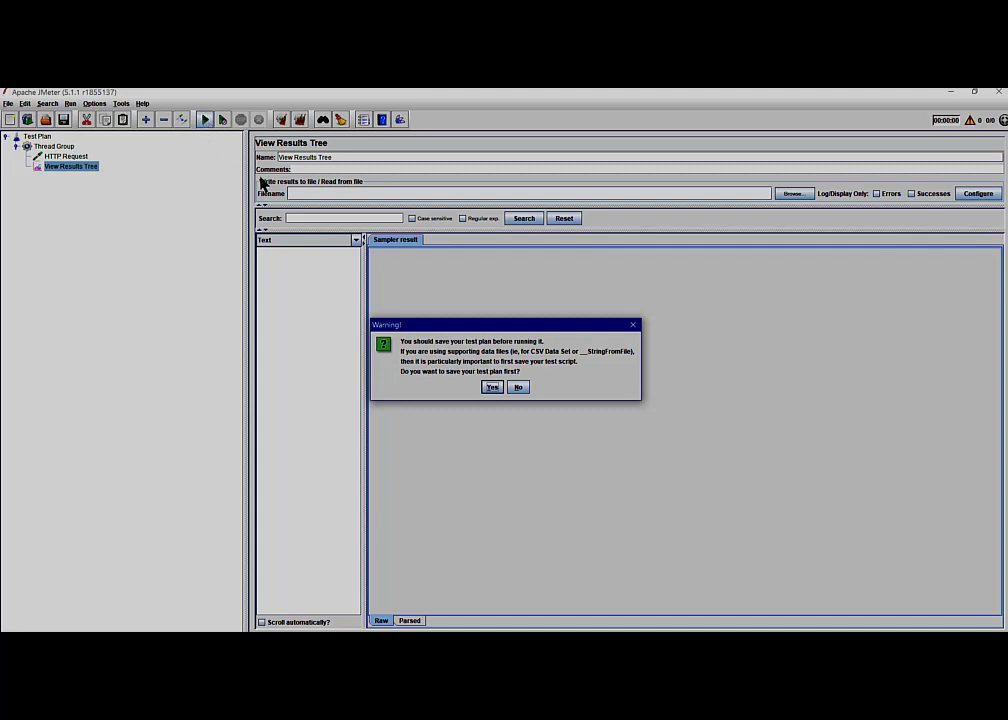
click(518, 388)
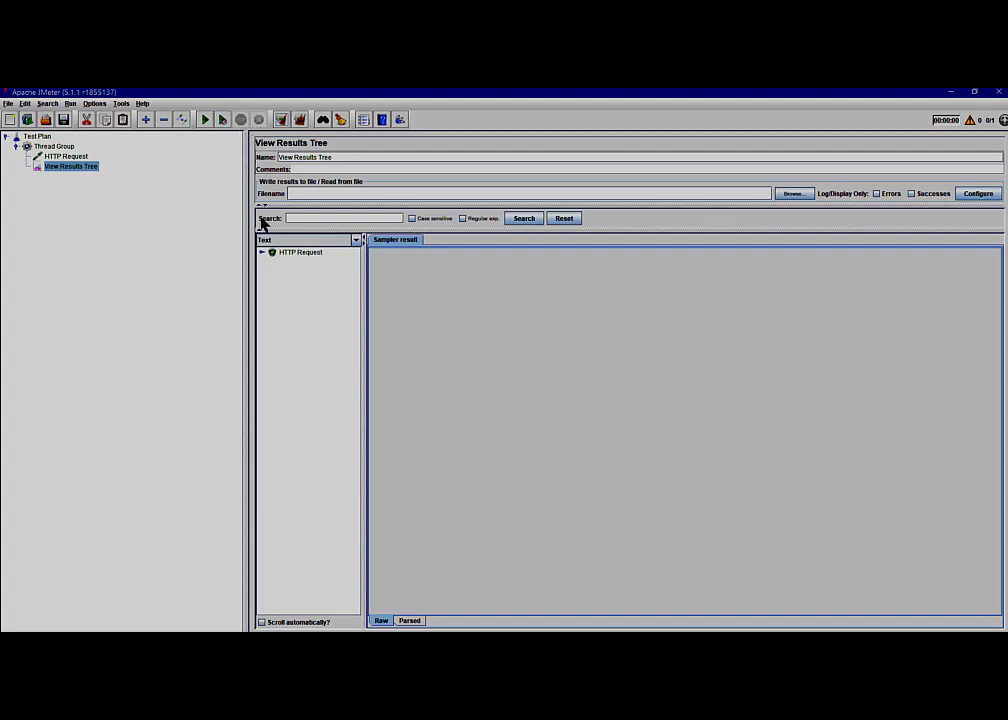
Examine the HTTP Request's sampler result, request and response data, and the responses of its sub-requests HTTP Request-0 and HTTP Request-1.
click(262, 254)
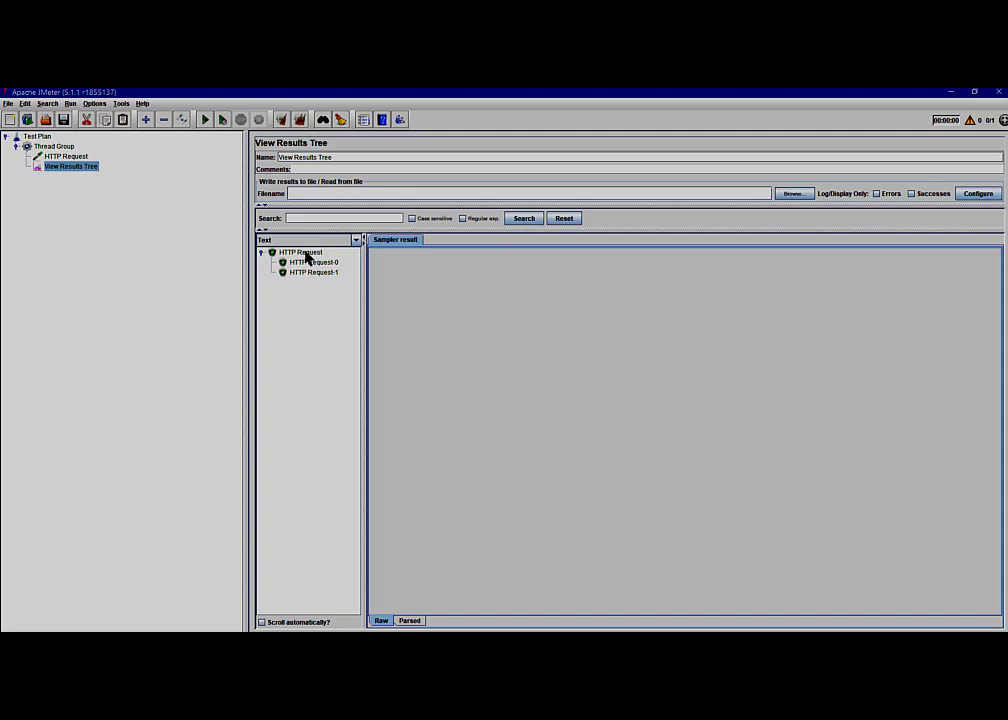
click(305, 253)
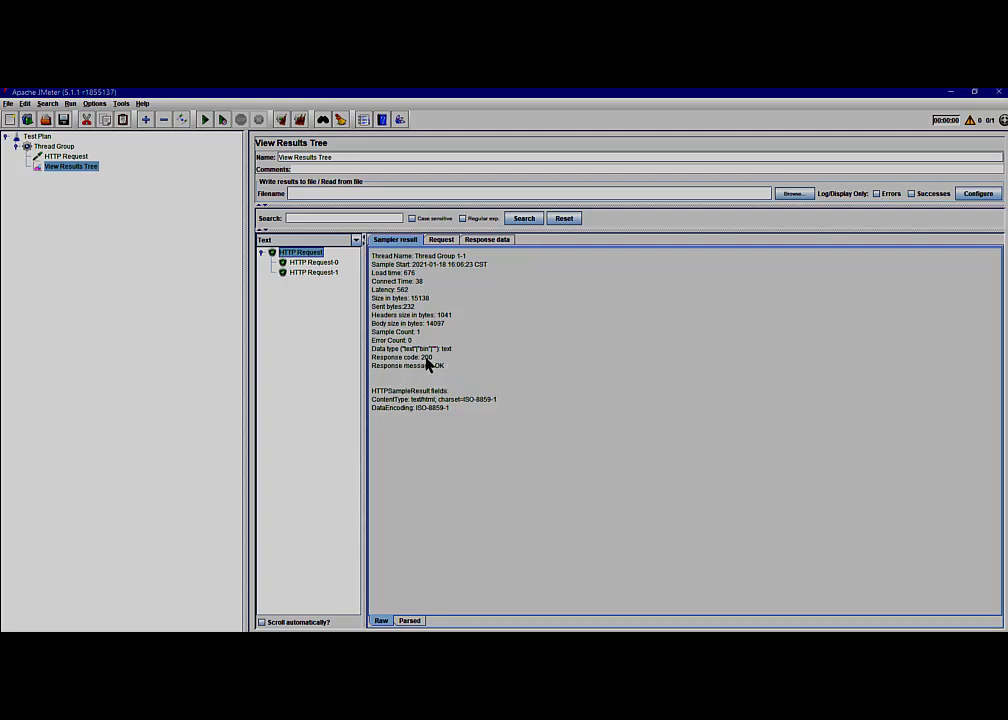
click(442, 240)
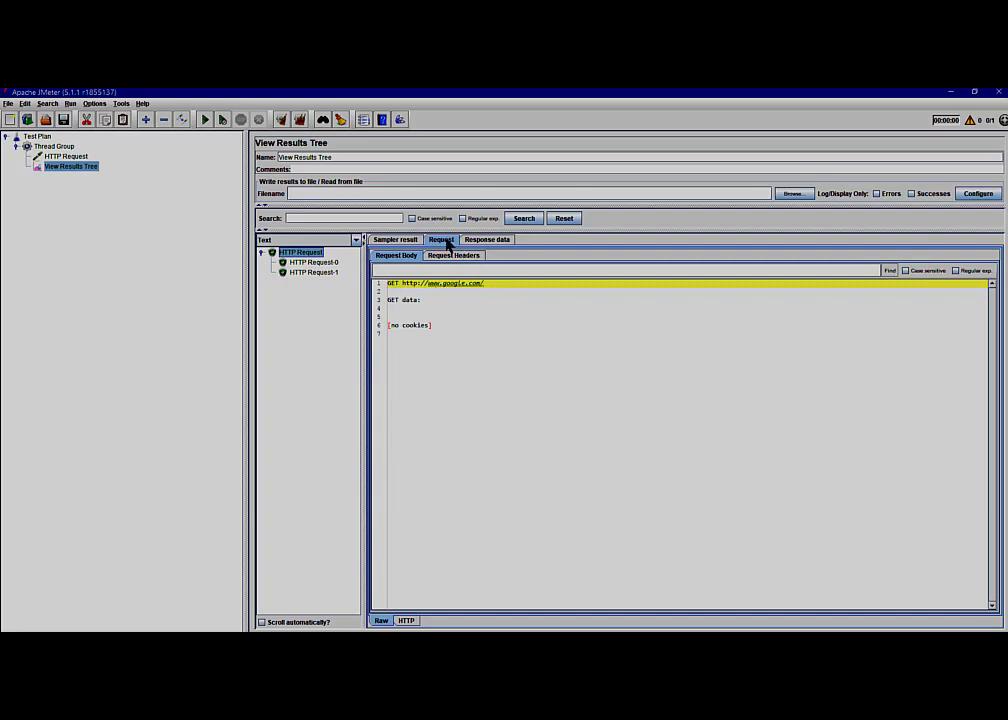
click(479, 242)
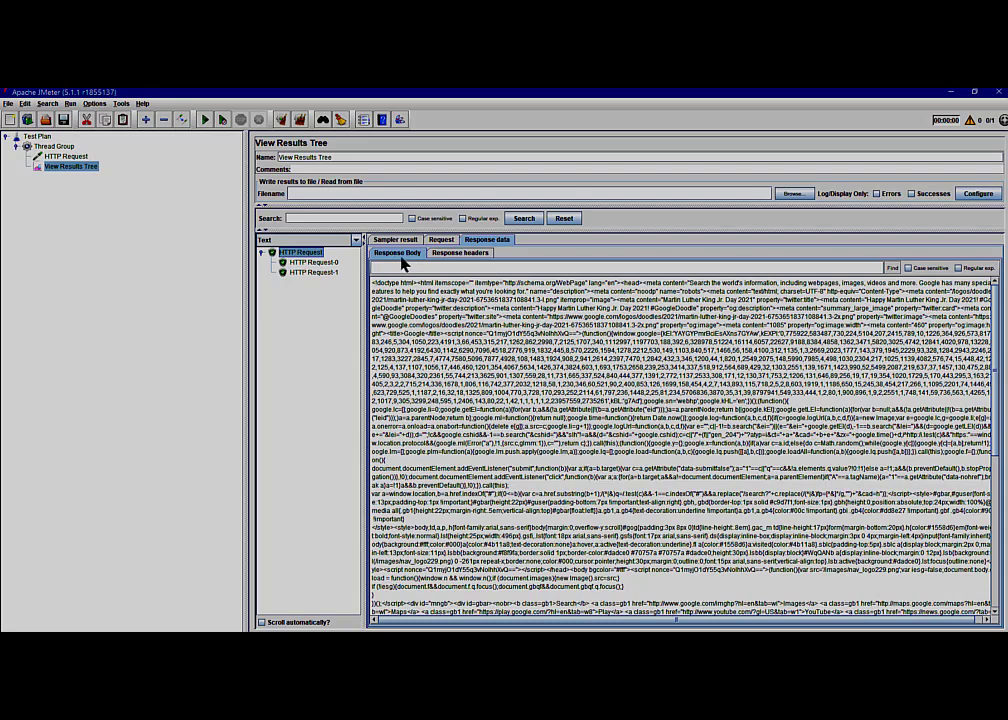
click(463, 253)
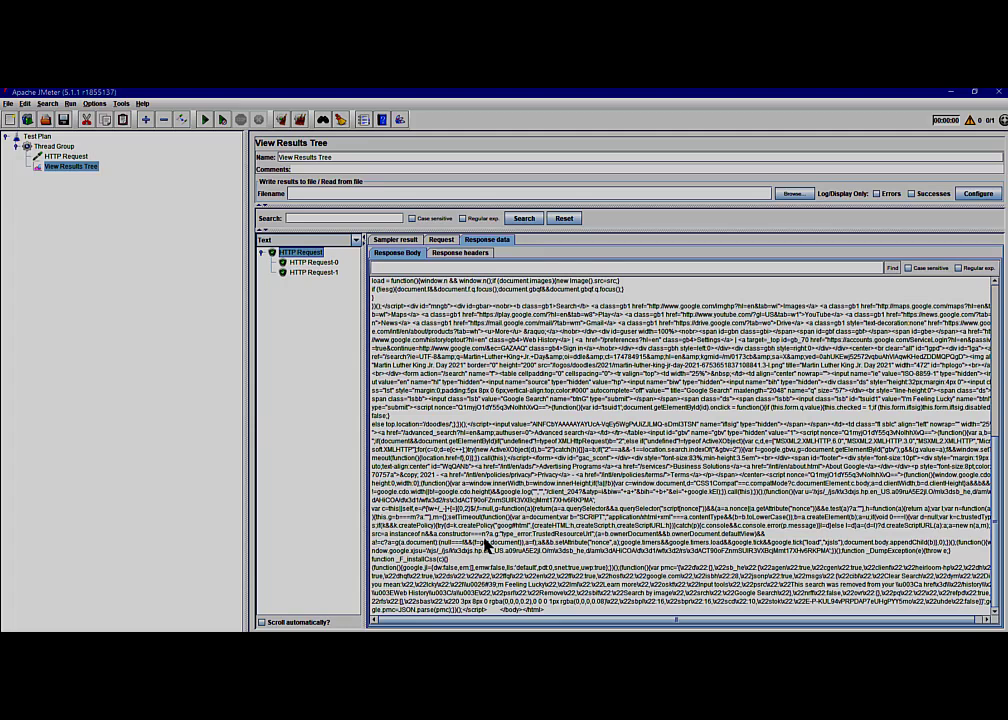
click(312, 262)
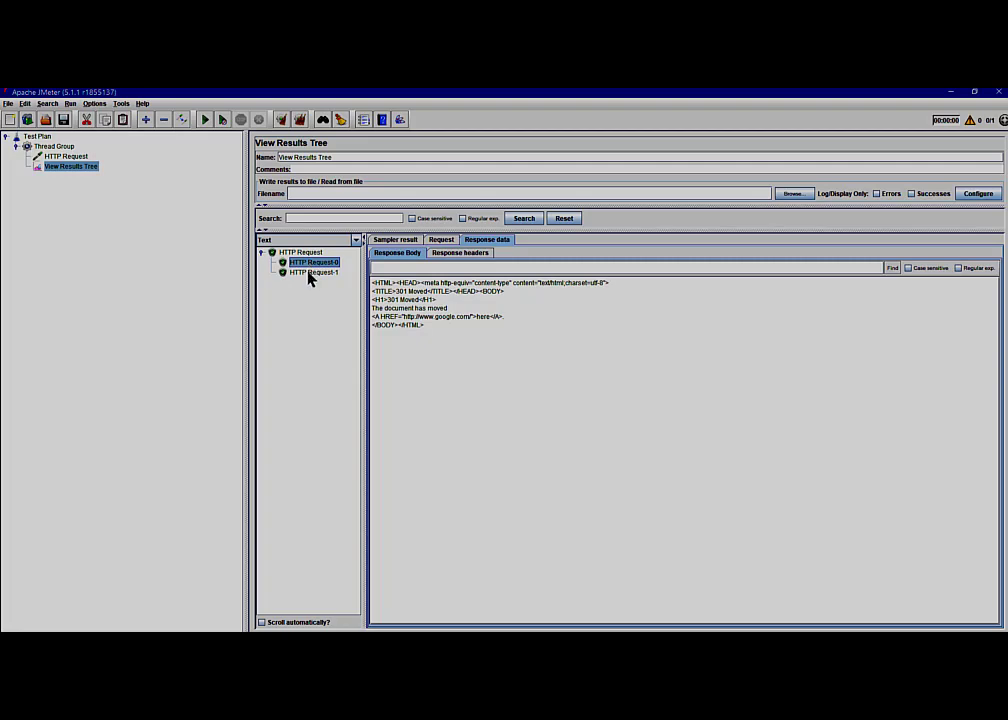
click(312, 273)
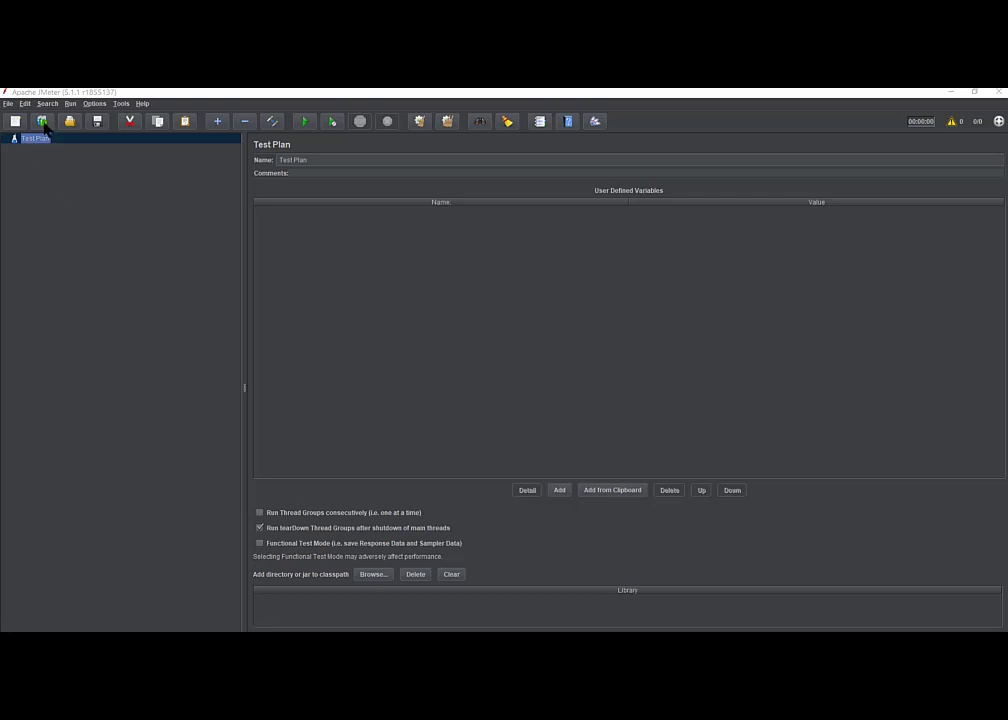
Create a new test plan from the Building a Web Test Plan template.
click(76, 92)
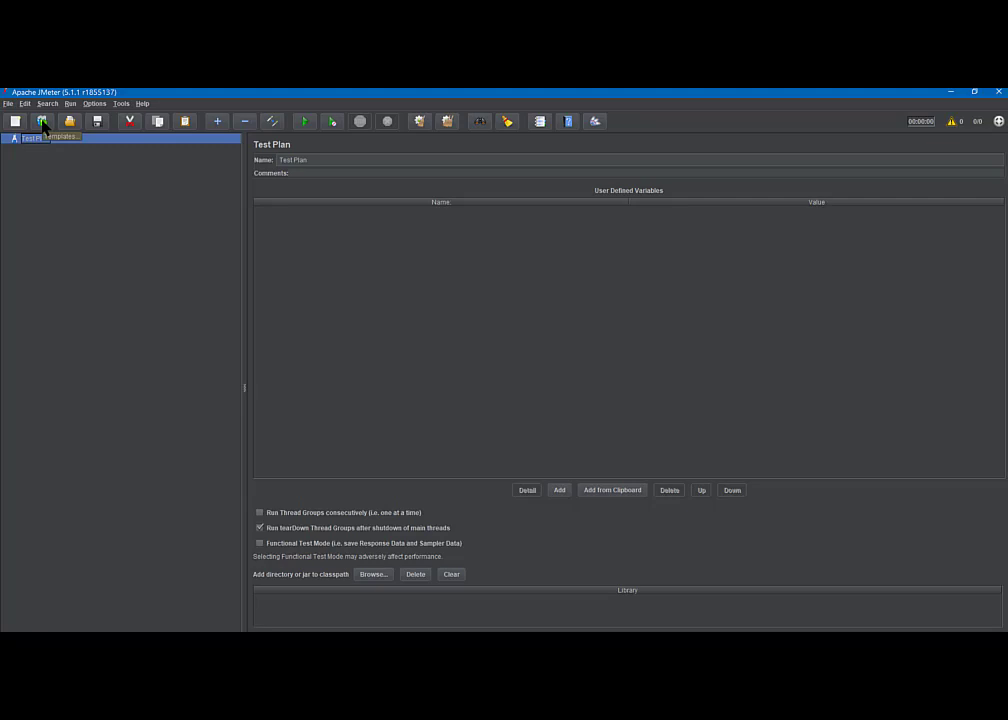
click(9, 103)
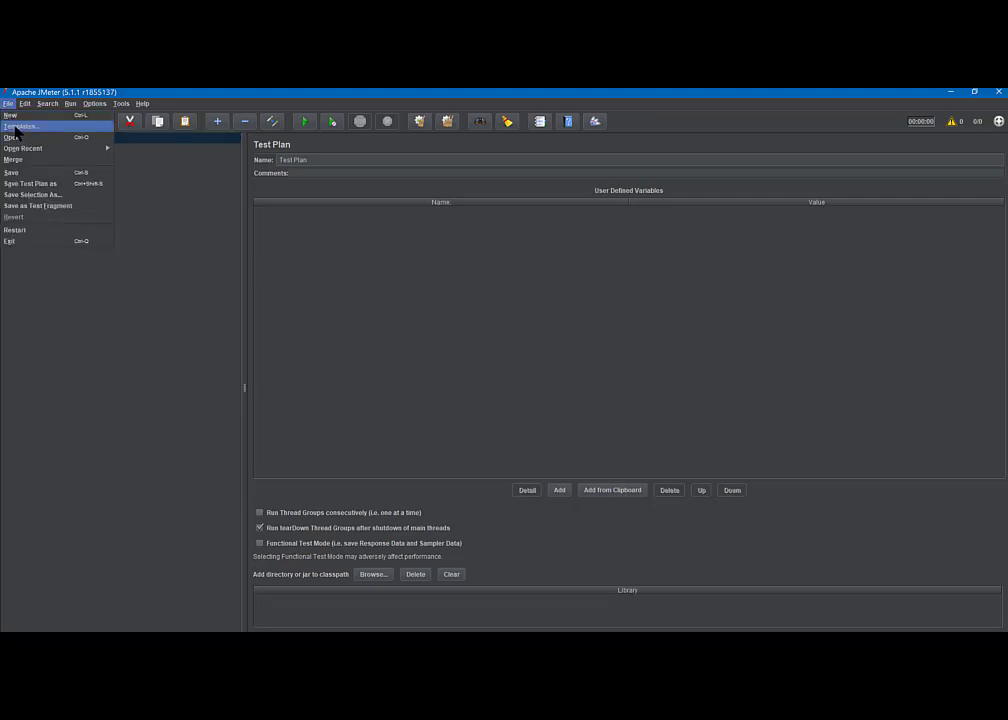
click(15, 127)
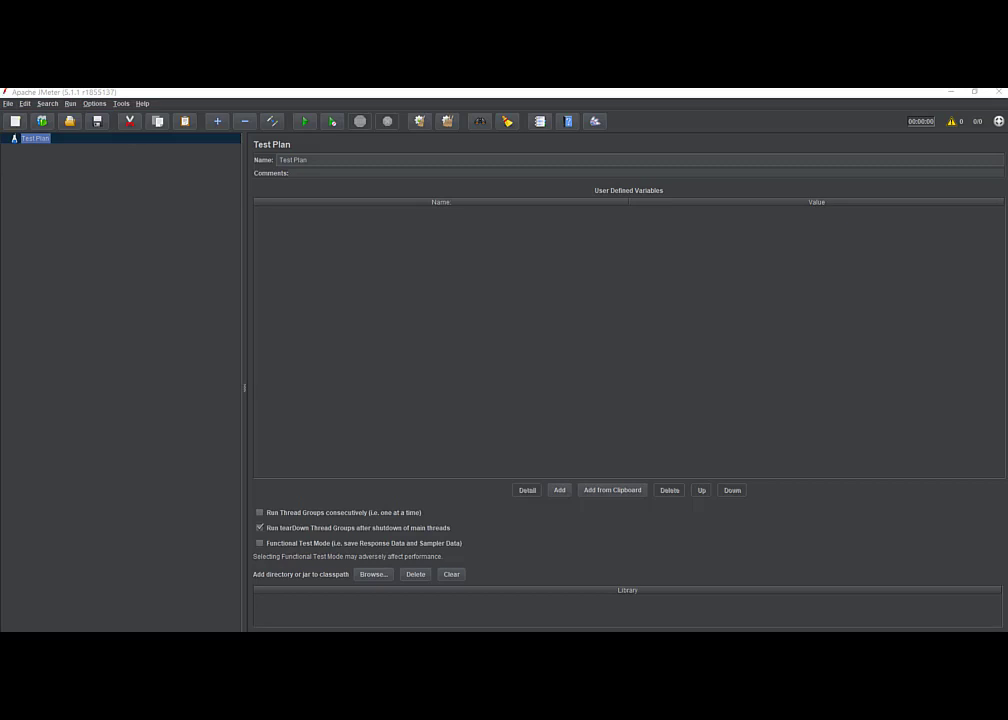
drag(108, 263, 315, 258)
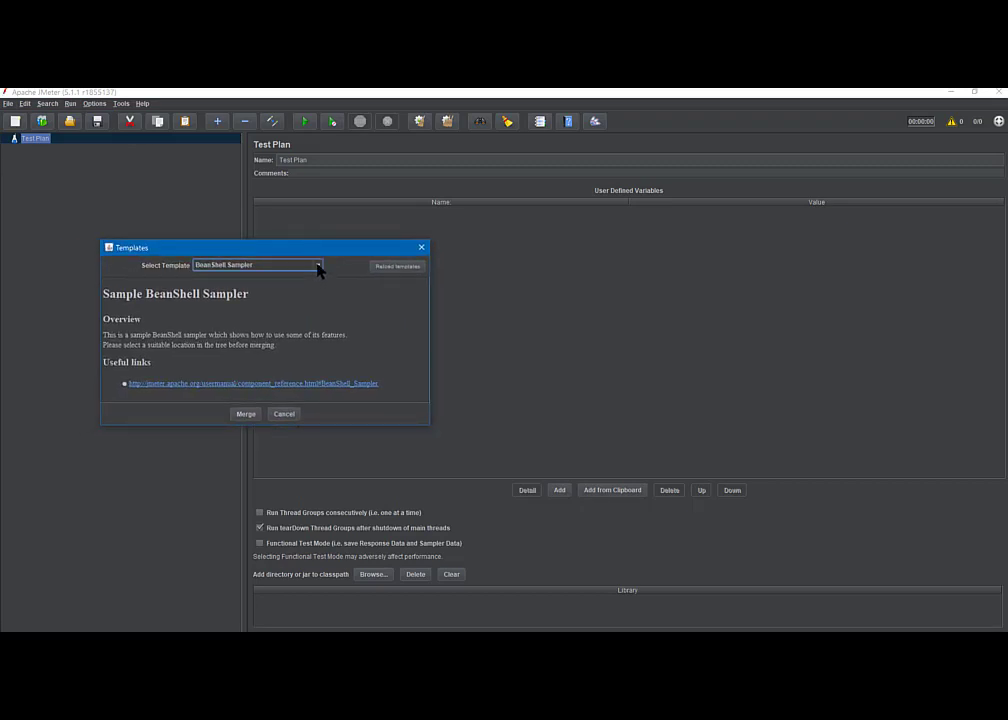
click(318, 266)
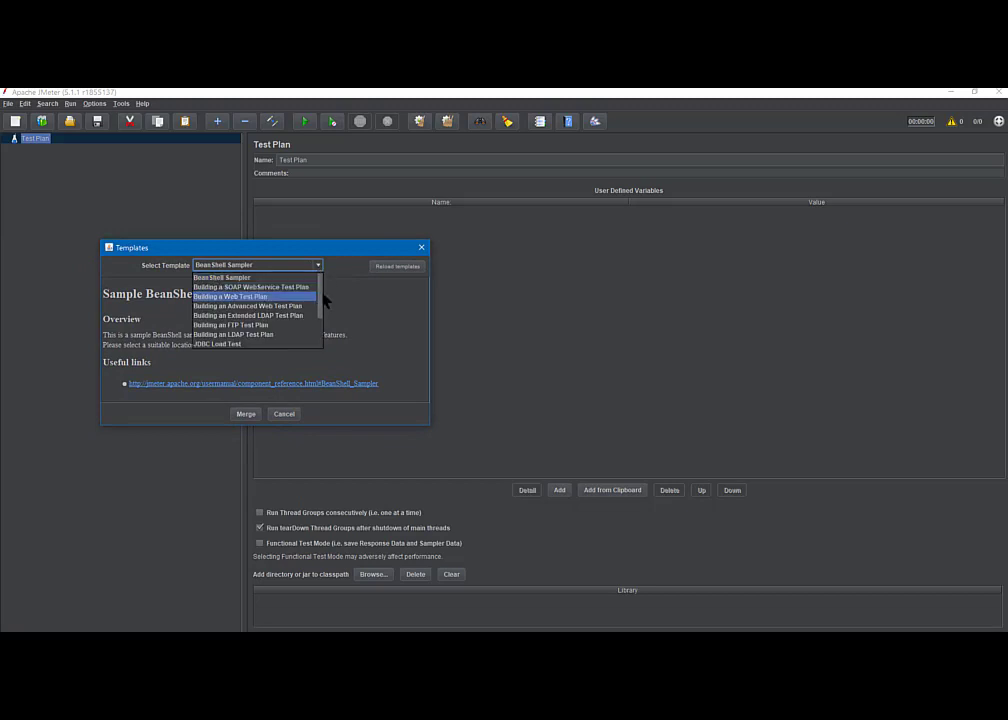
mouse_move(320, 298)
mouse_down()
mouse_move(318, 338)
mouse_move(320, 292)
mouse_up()
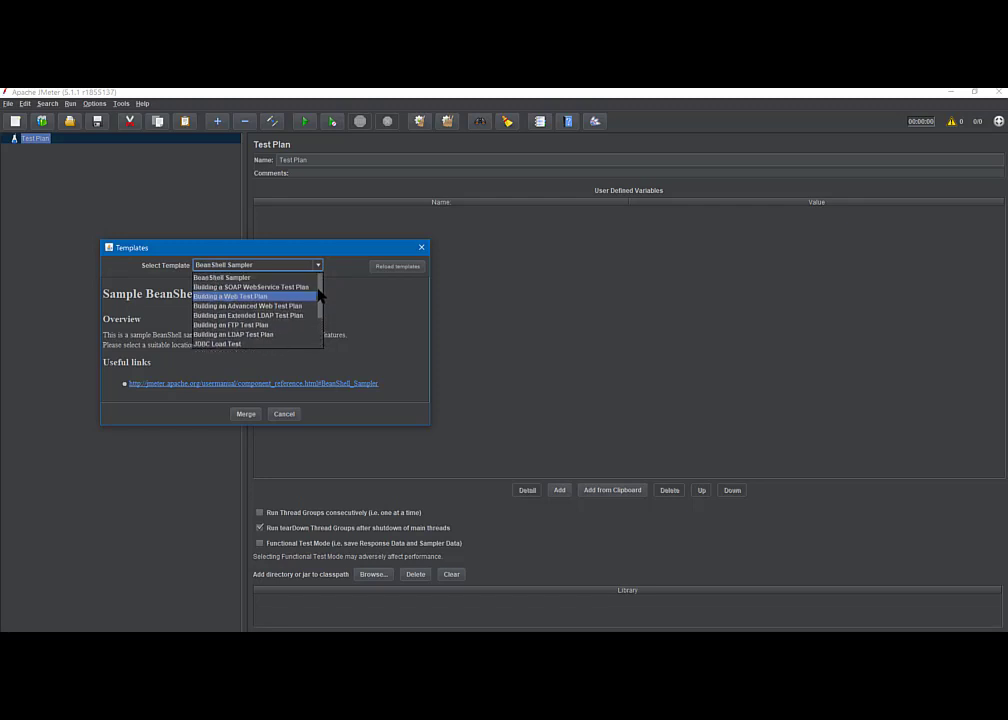
click(256, 297)
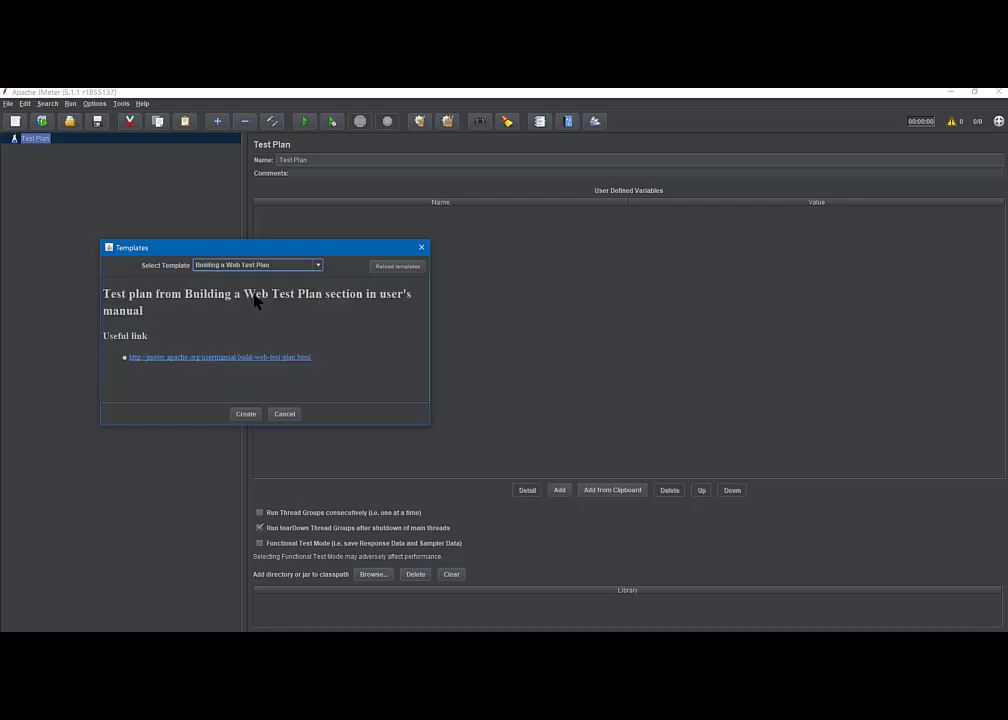
click(247, 414)
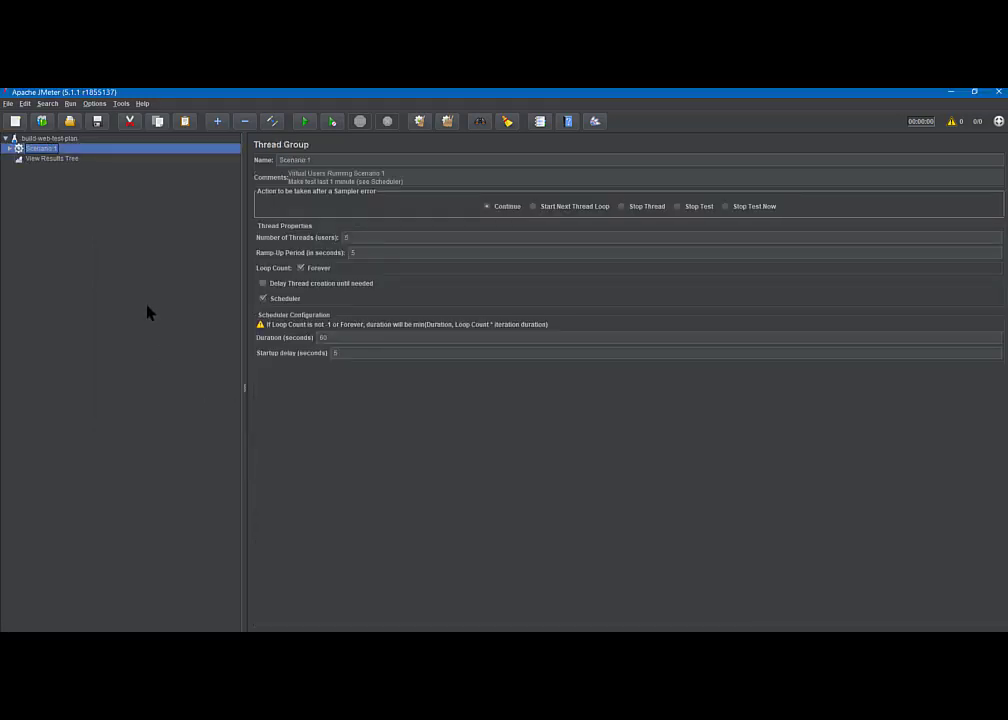
Expand Scenario 1 and rename the build-web-test-plan test plan to Google-test-plan.
click(9, 148)
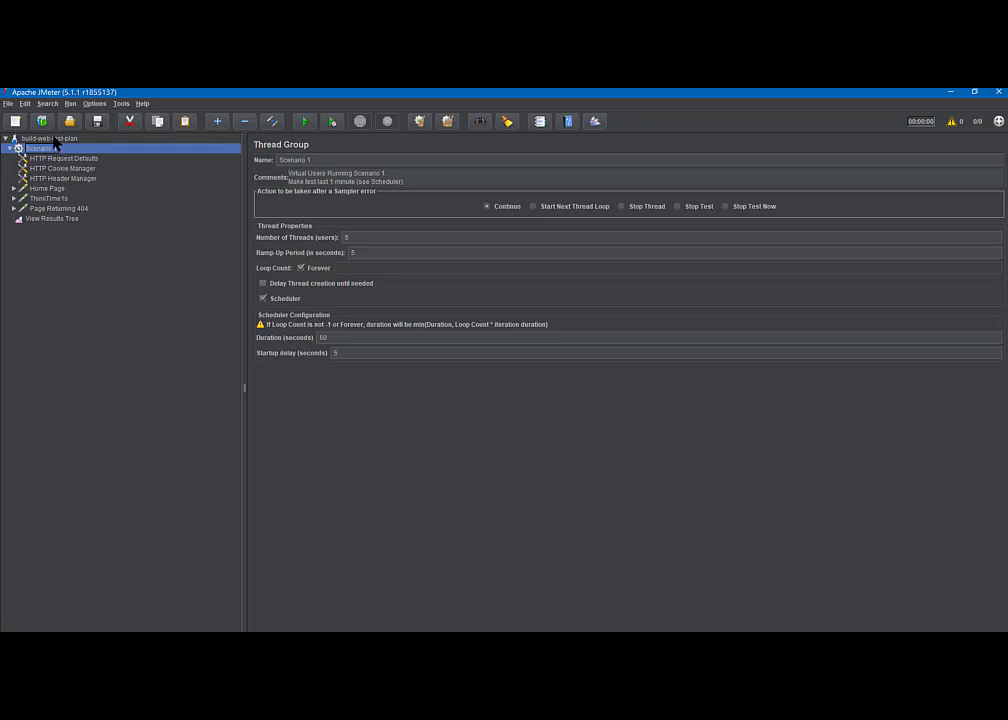
click(54, 141)
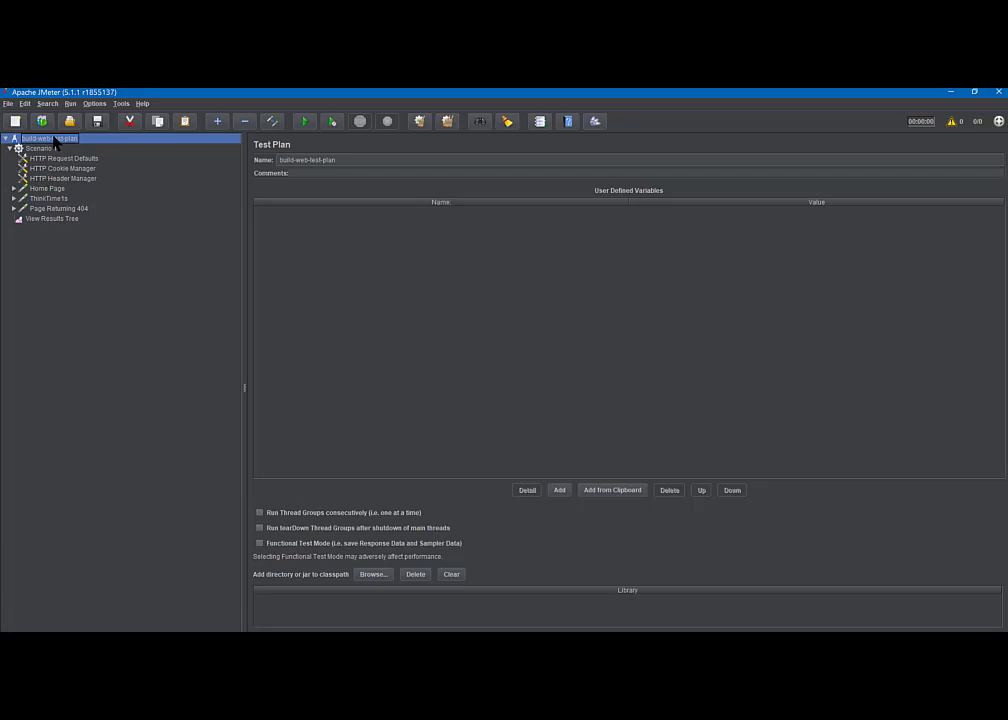
click(308, 160)
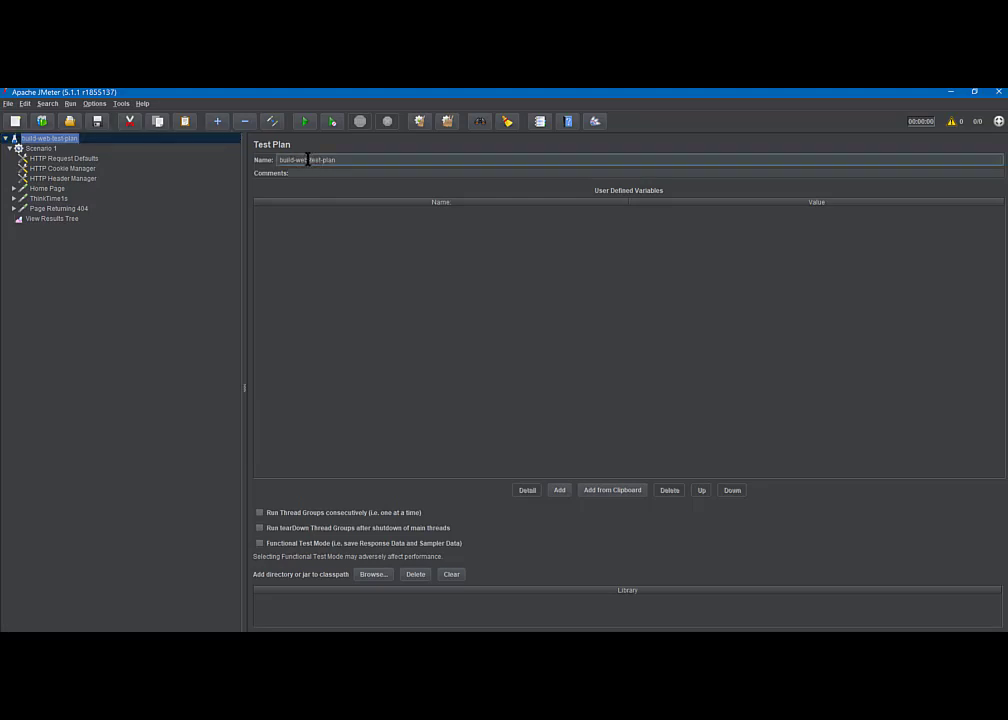
drag(308, 160, 277, 160)
text(Google)
Configure the Scenario 1 thread group with 1 thread, a ramp-up period of 1 second, a loop count of 1 and the scheduler disabled.
click(42, 149)
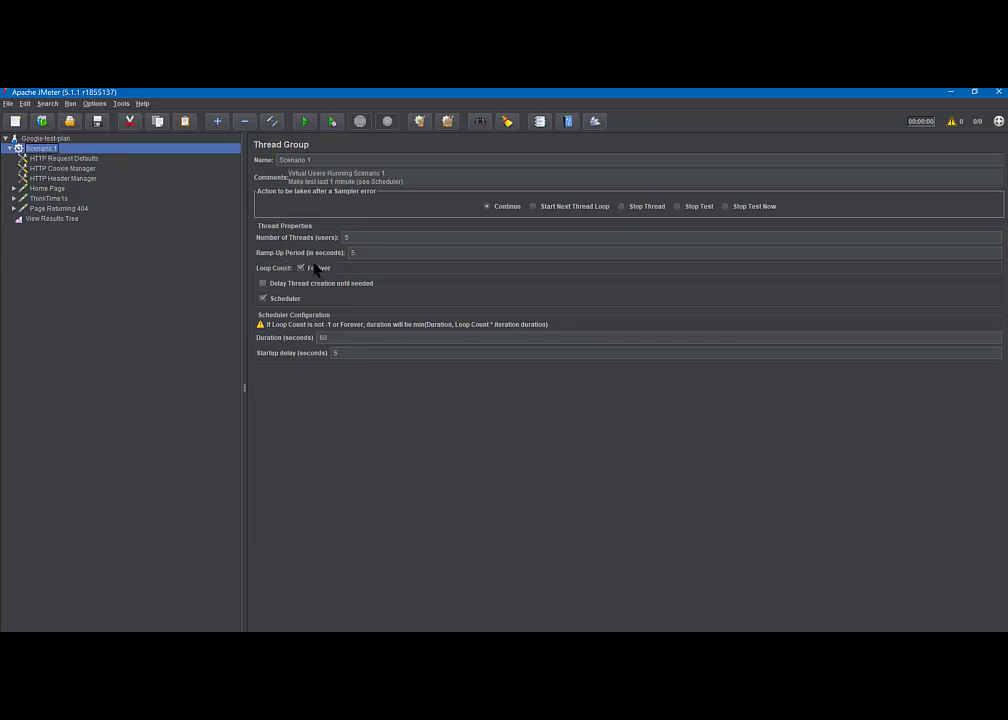
drag(358, 237, 318, 237)
text(1)
click(360, 252)
drag(360, 252, 336, 253)
text(1)
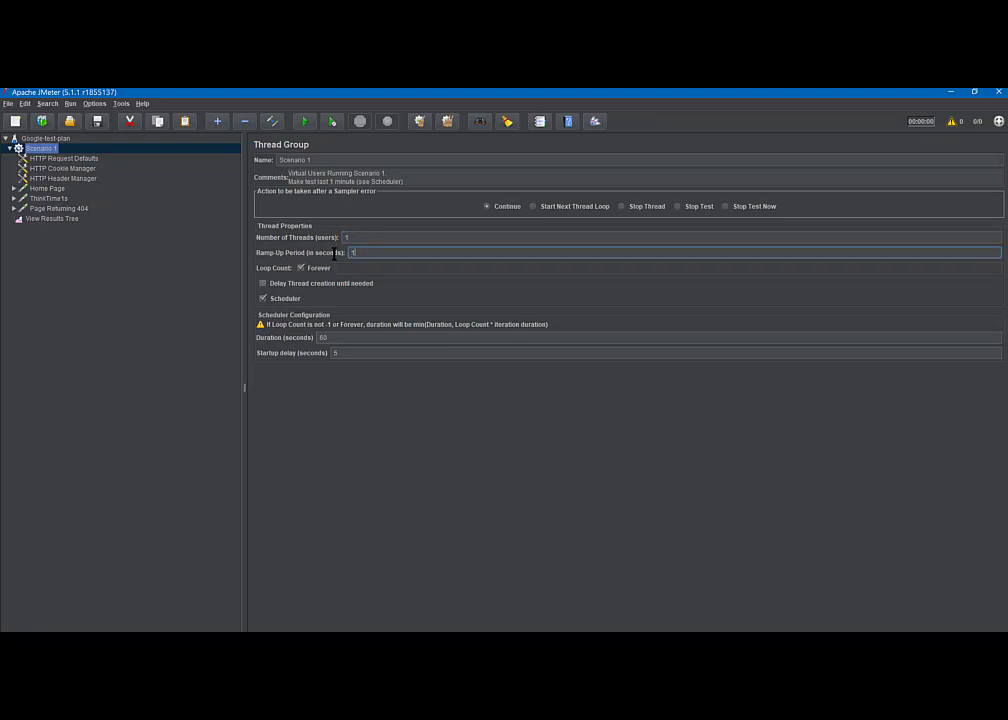
click(302, 268)
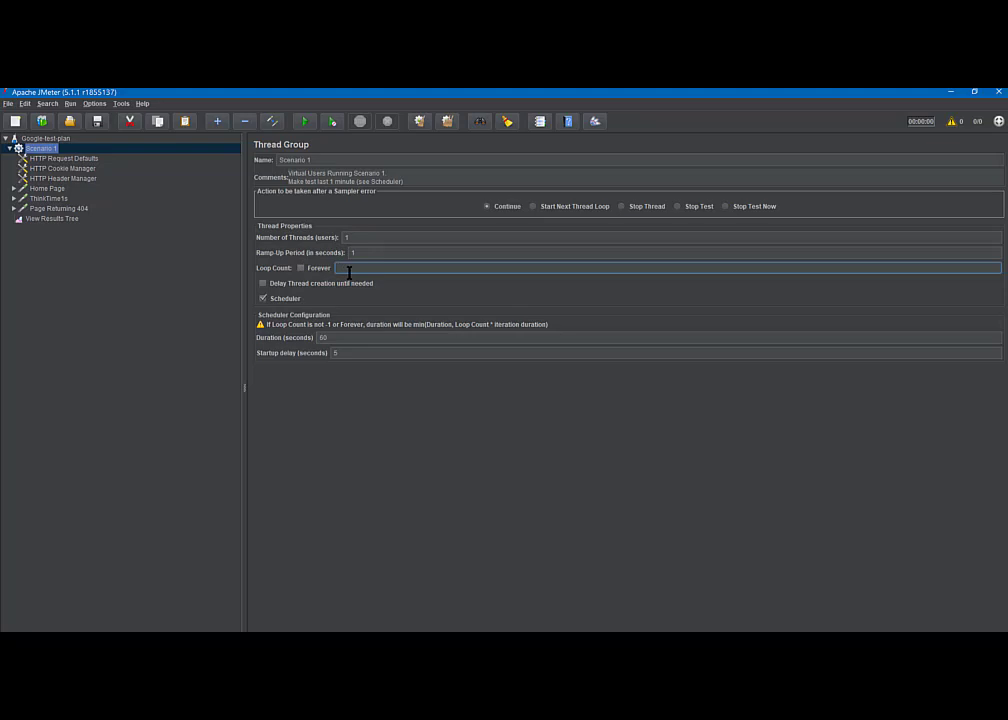
text(1)
click(264, 299)
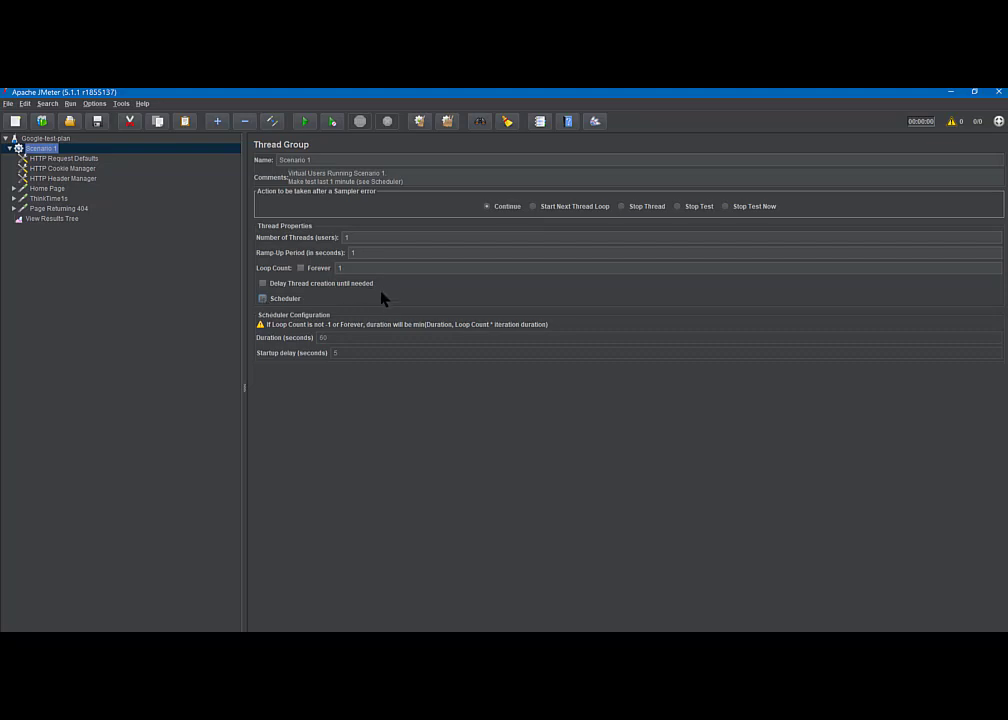
Set the server name in HTTP Request Defaults to google.com.
click(63, 158)
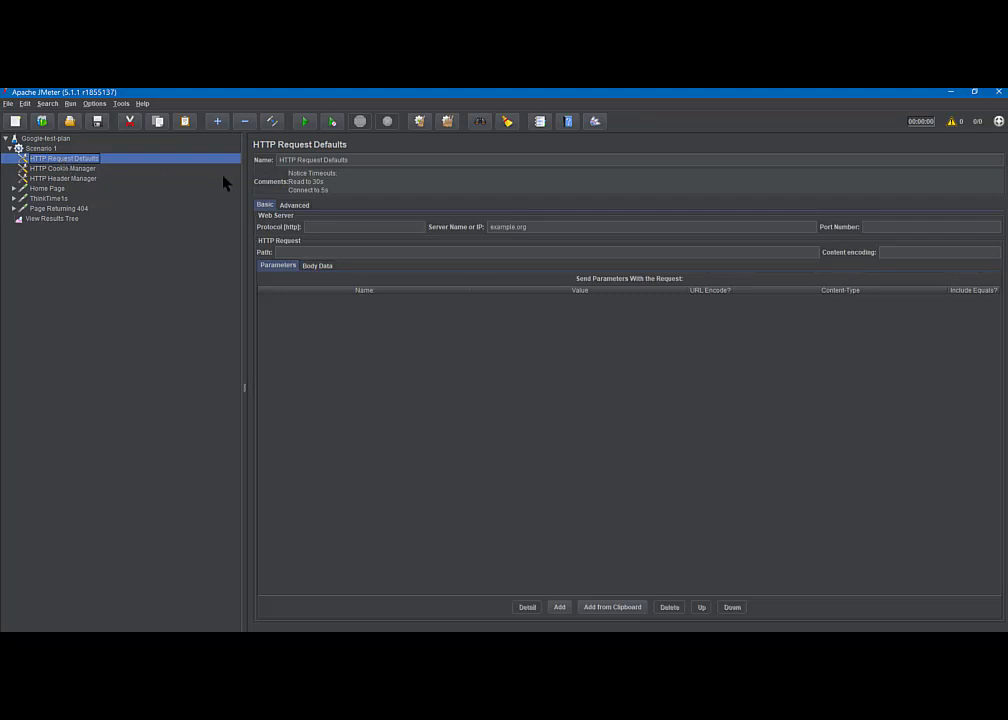
drag(536, 228, 474, 228)
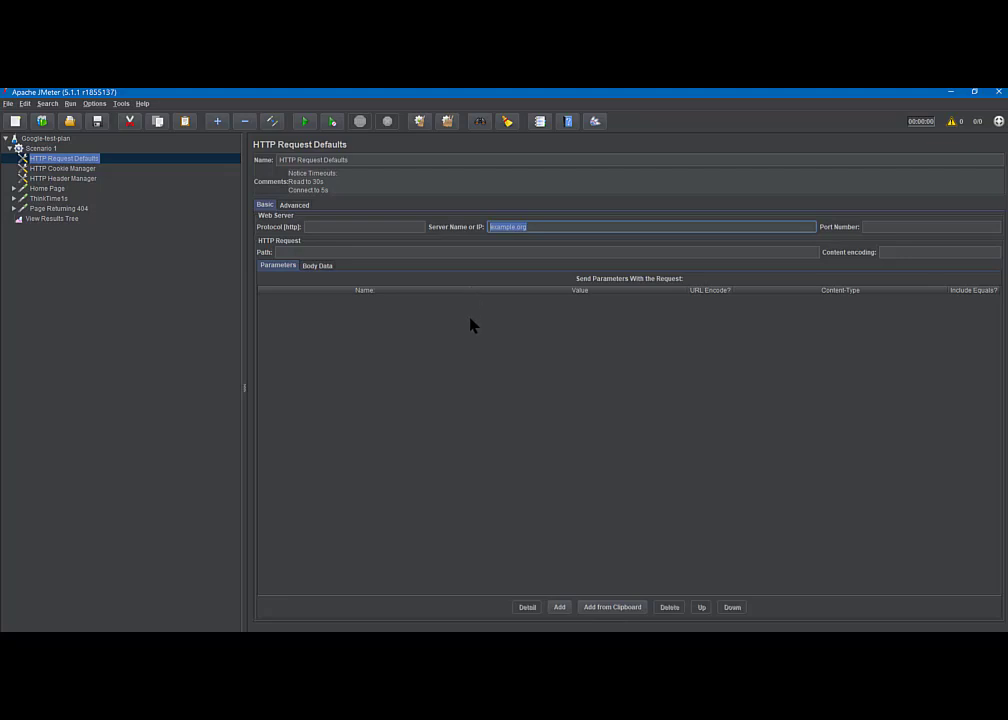
text(google.com)
Examine the HTTP Cookie Manager, HTTP Header Manager, Home Page request and ThinkTime1s settings, comparing Home Page with HTTP Request Defaults.
click(43, 170)
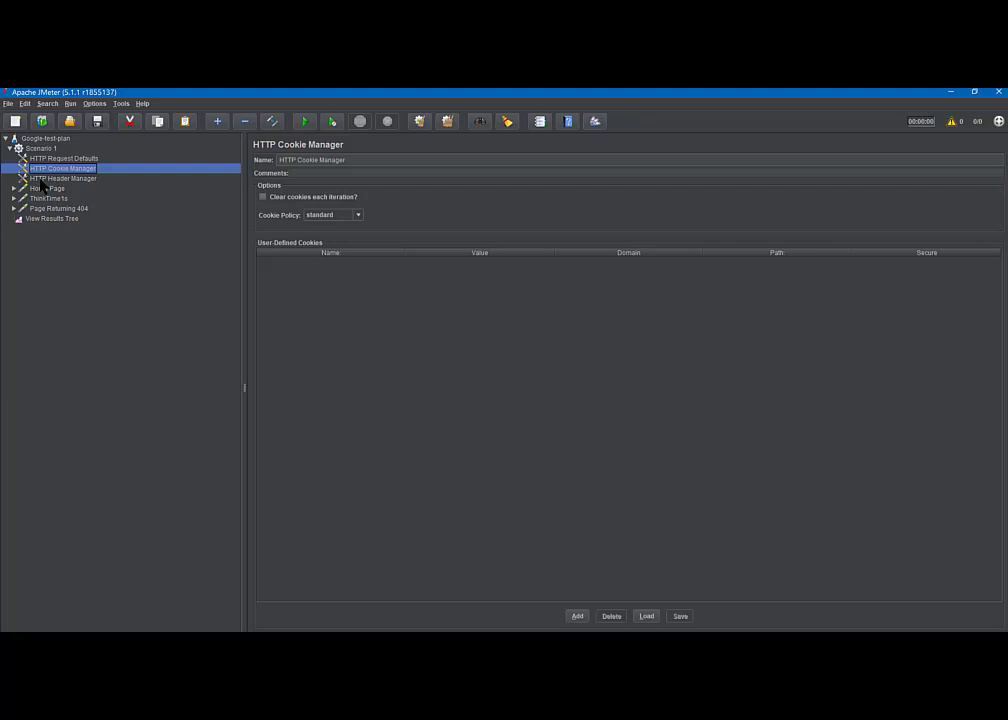
click(42, 180)
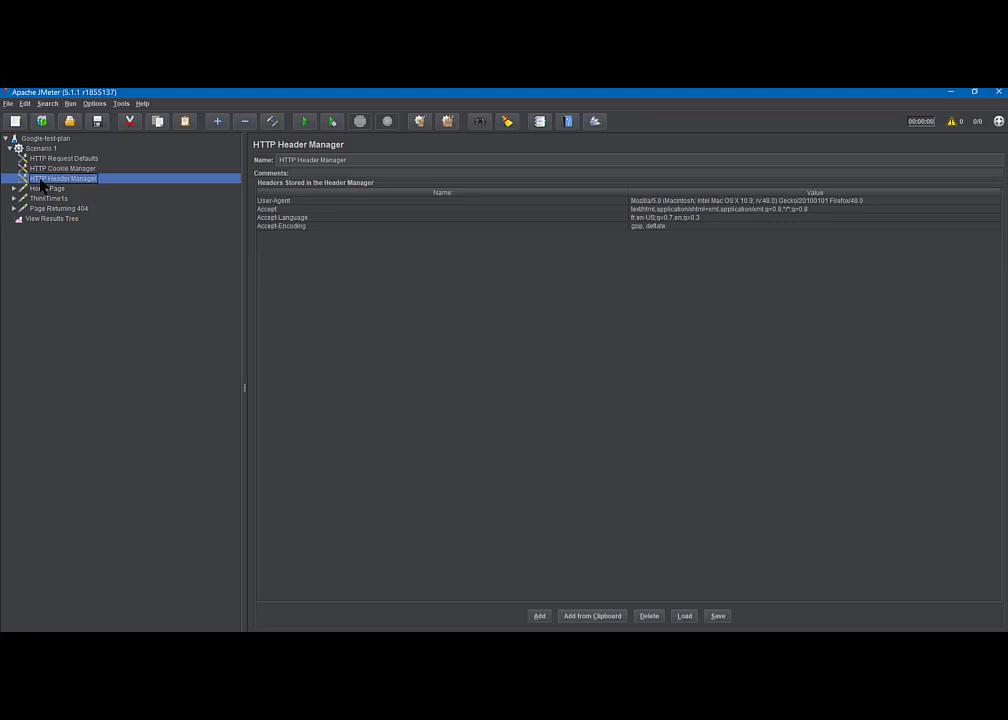
click(44, 189)
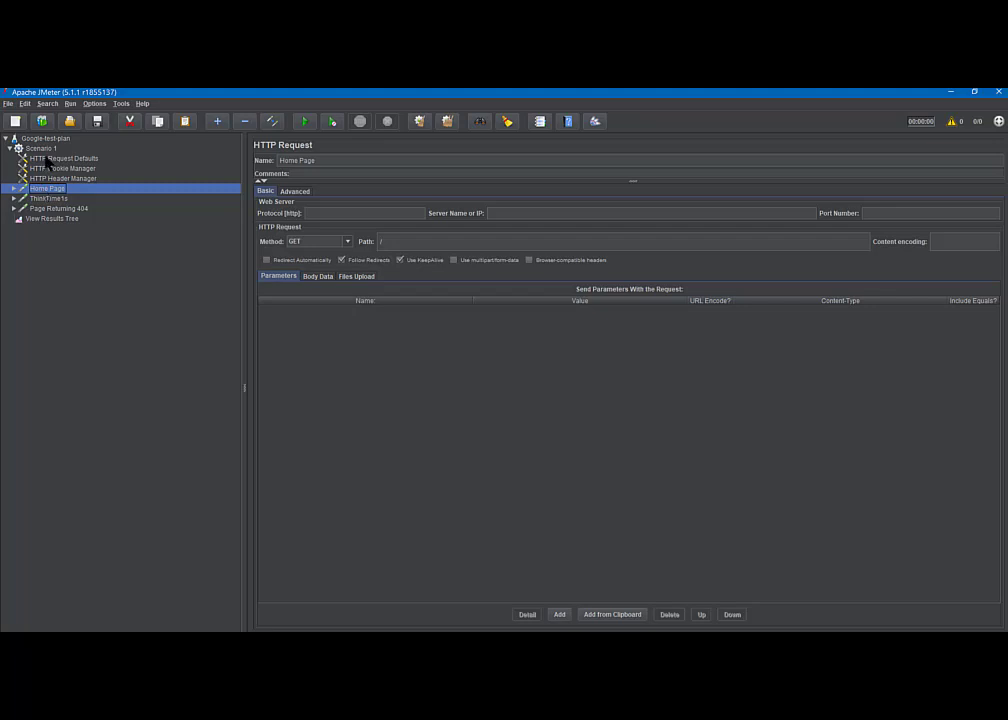
click(47, 162)
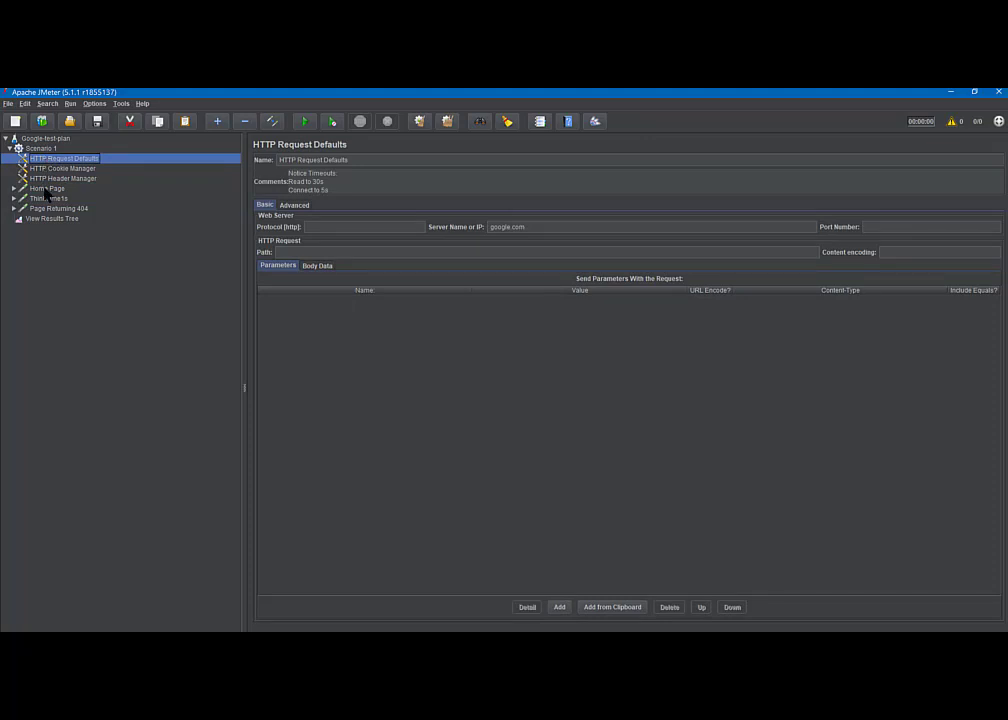
click(45, 190)
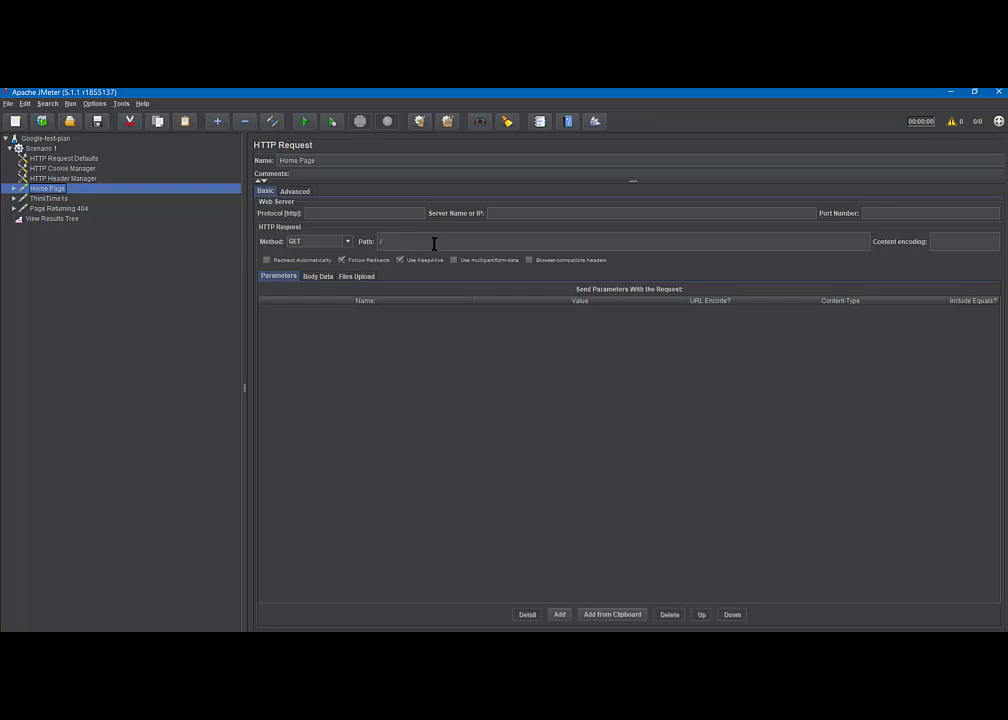
click(41, 199)
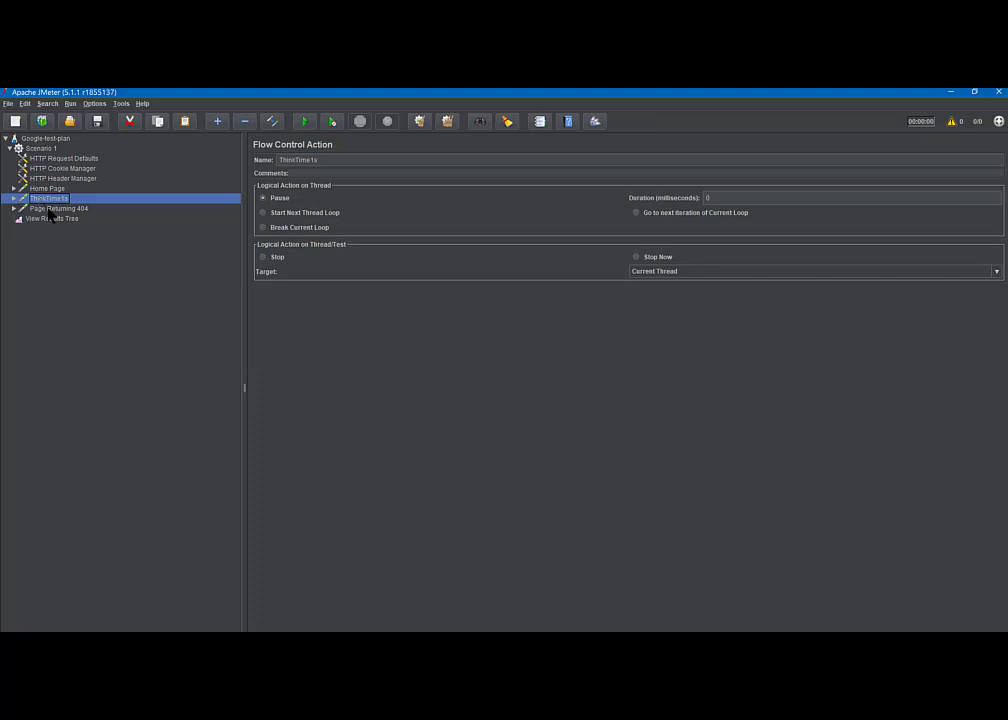
Disable the Page Returning 404 request in Scenario 1.
click(51, 209)
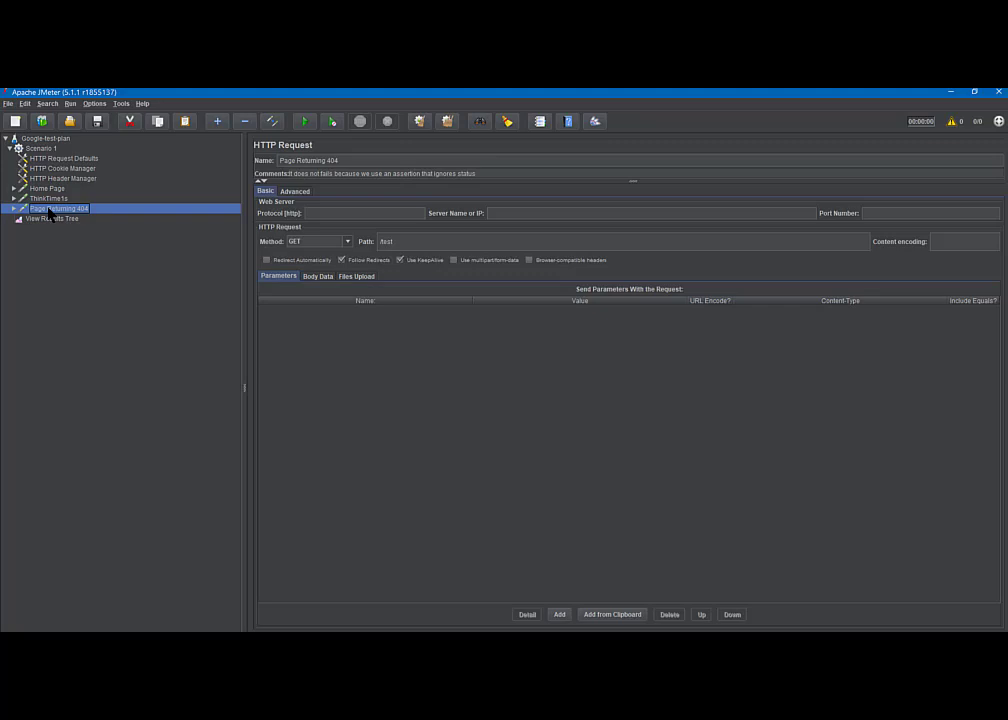
right_click(51, 211)
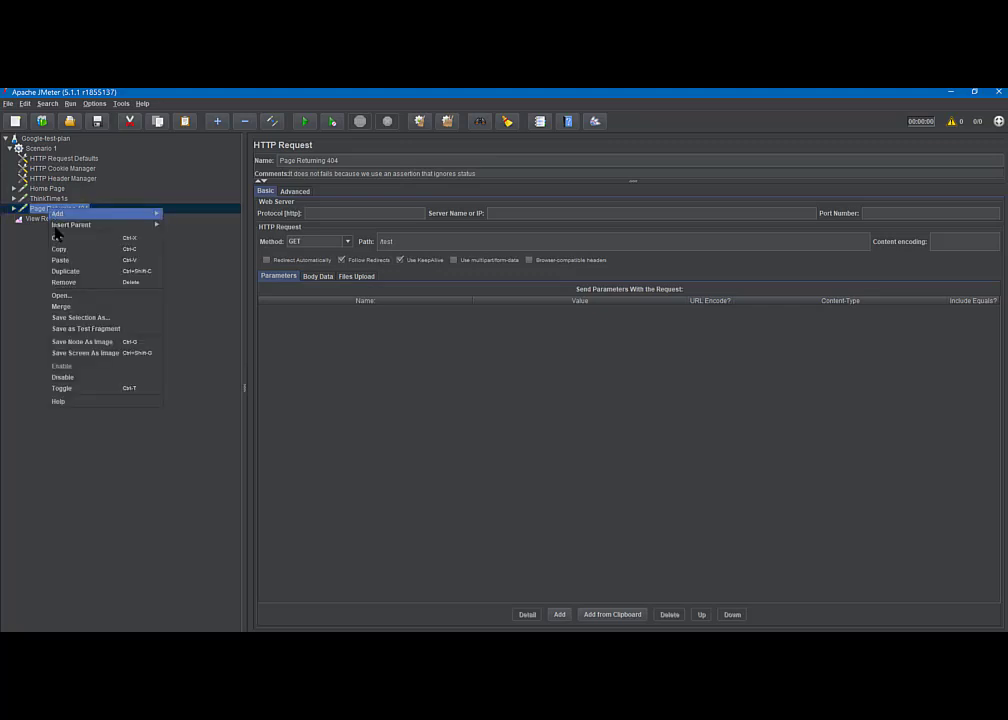
click(83, 378)
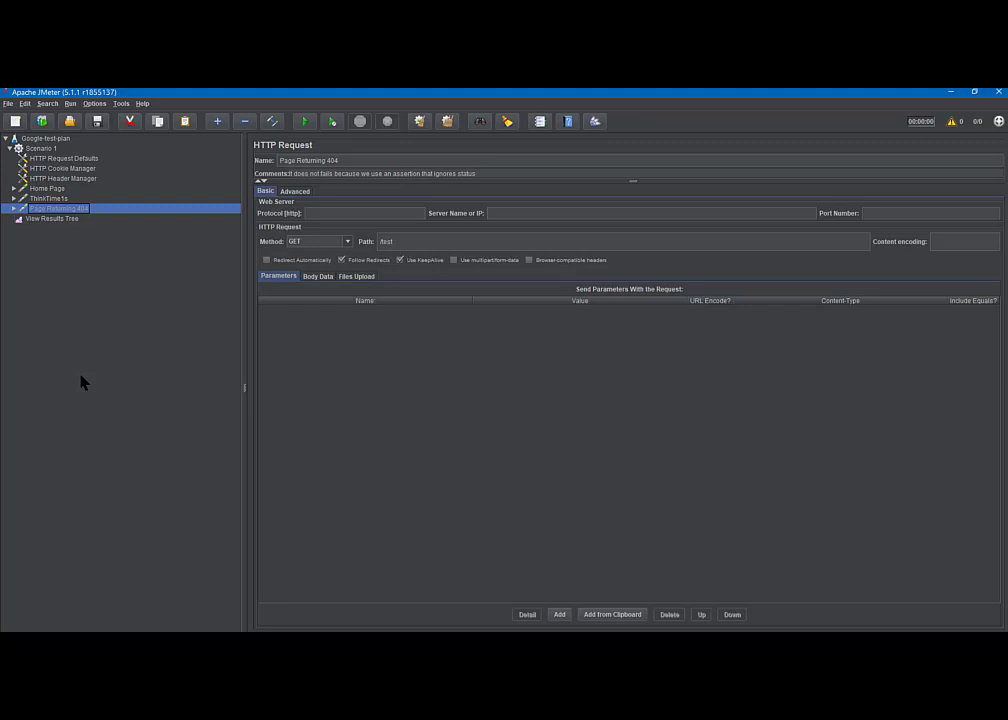
Expand the Scenario 1 samplers and replace the pattern to test in Home Page's Assertion with <title>Google</title>.
click(57, 220)
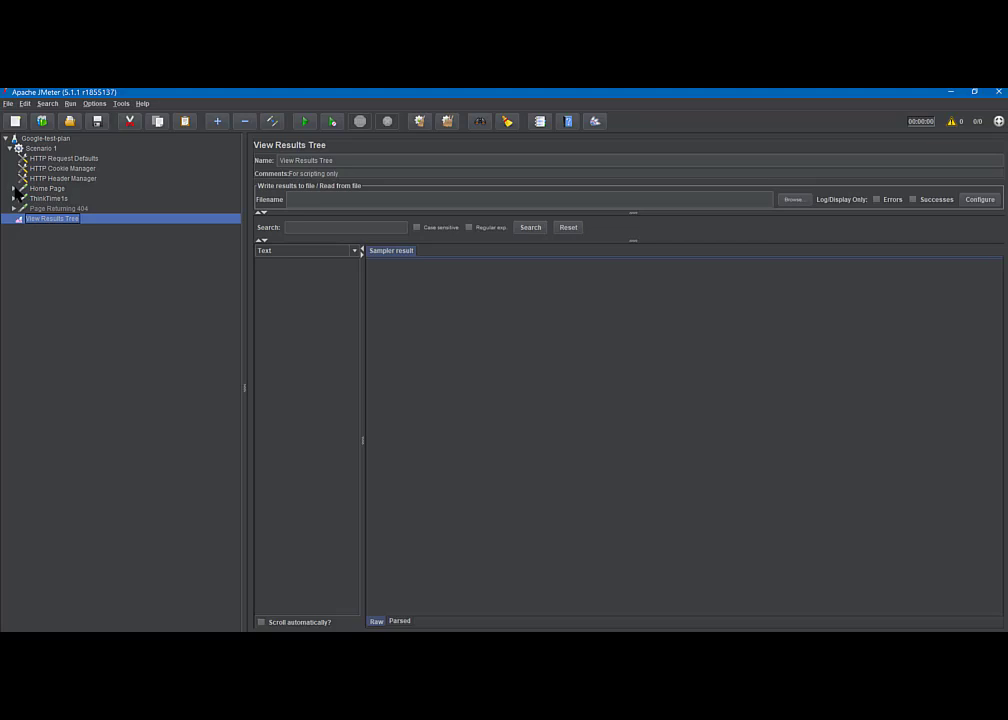
click(14, 189)
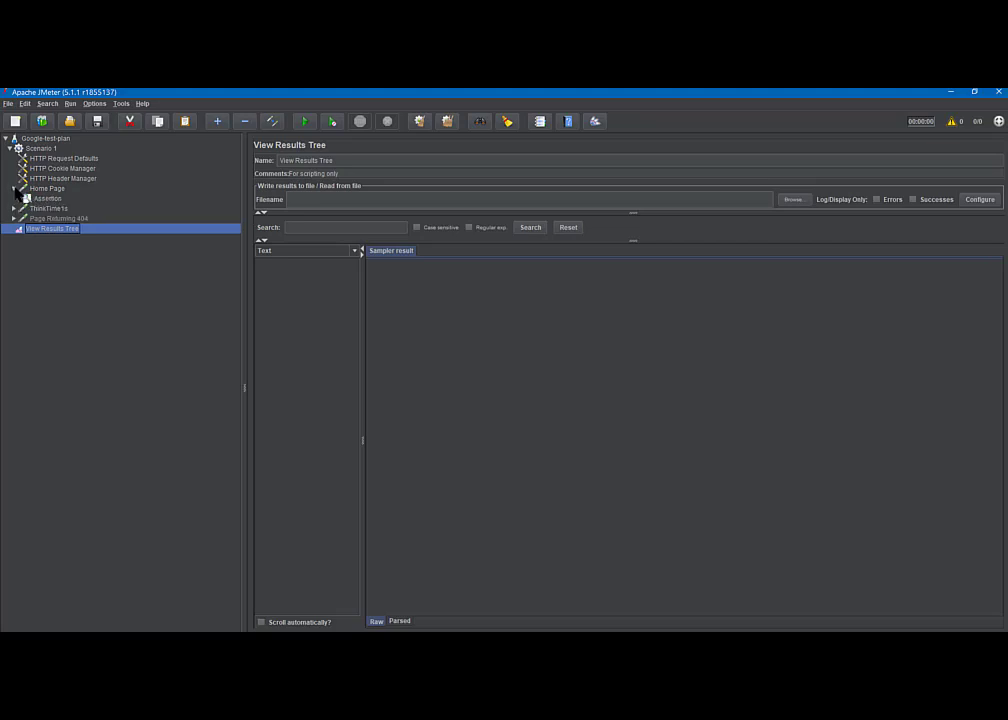
click(14, 208)
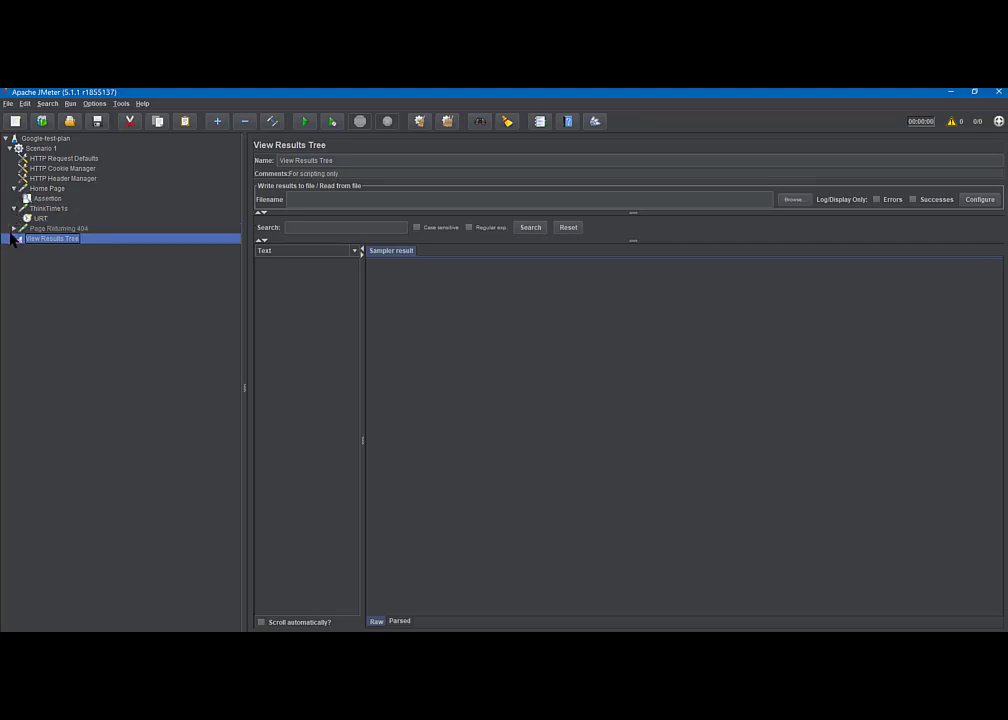
click(14, 228)
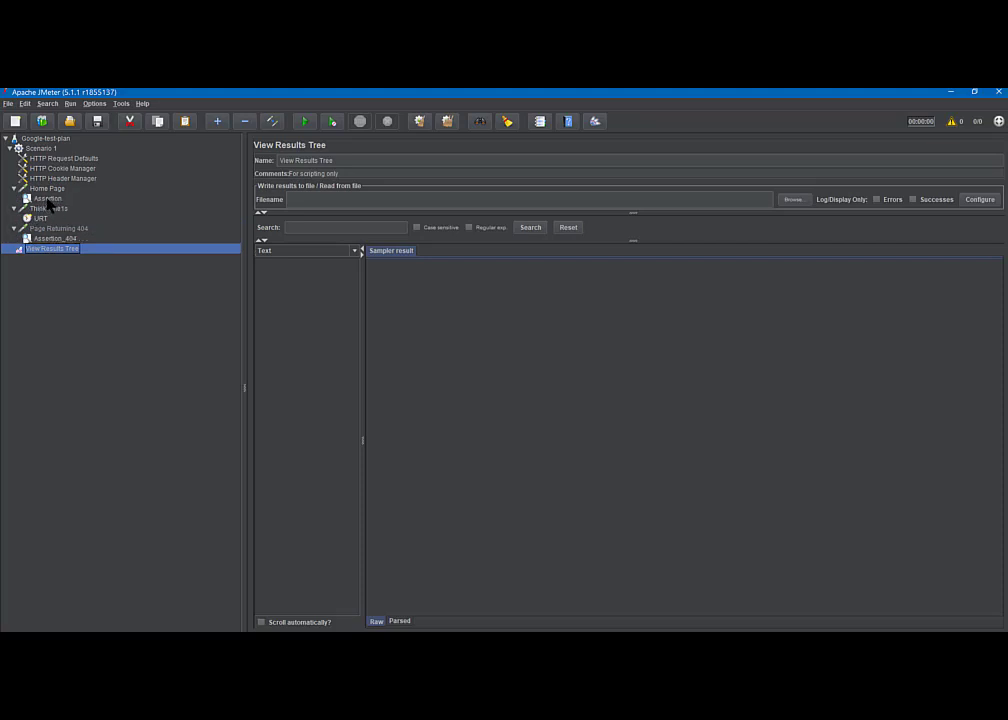
click(48, 201)
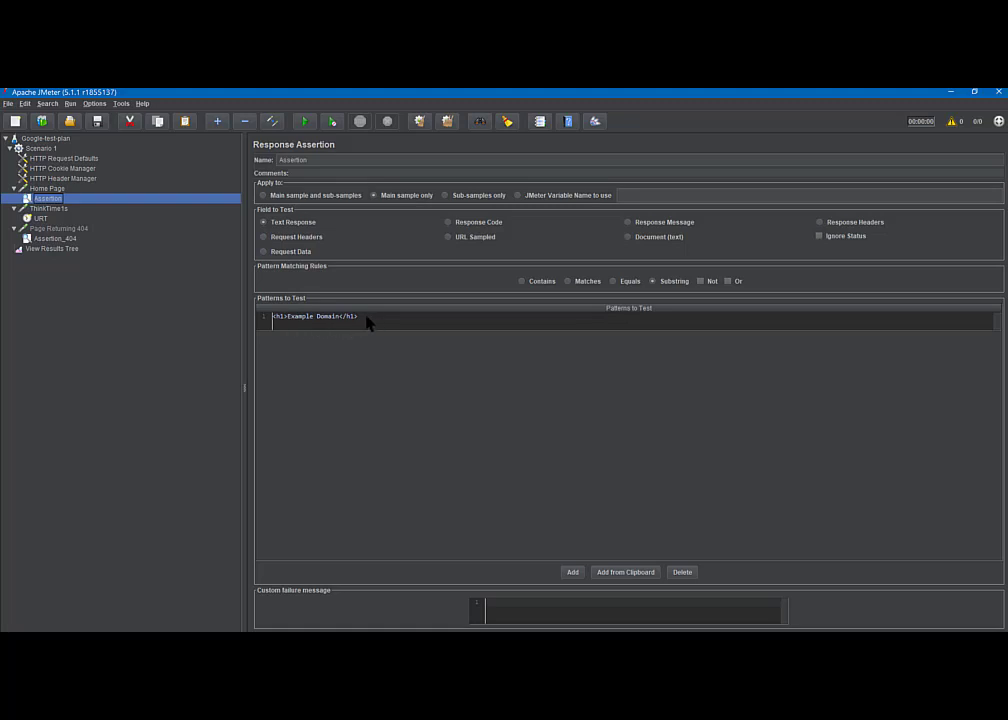
click(368, 322)
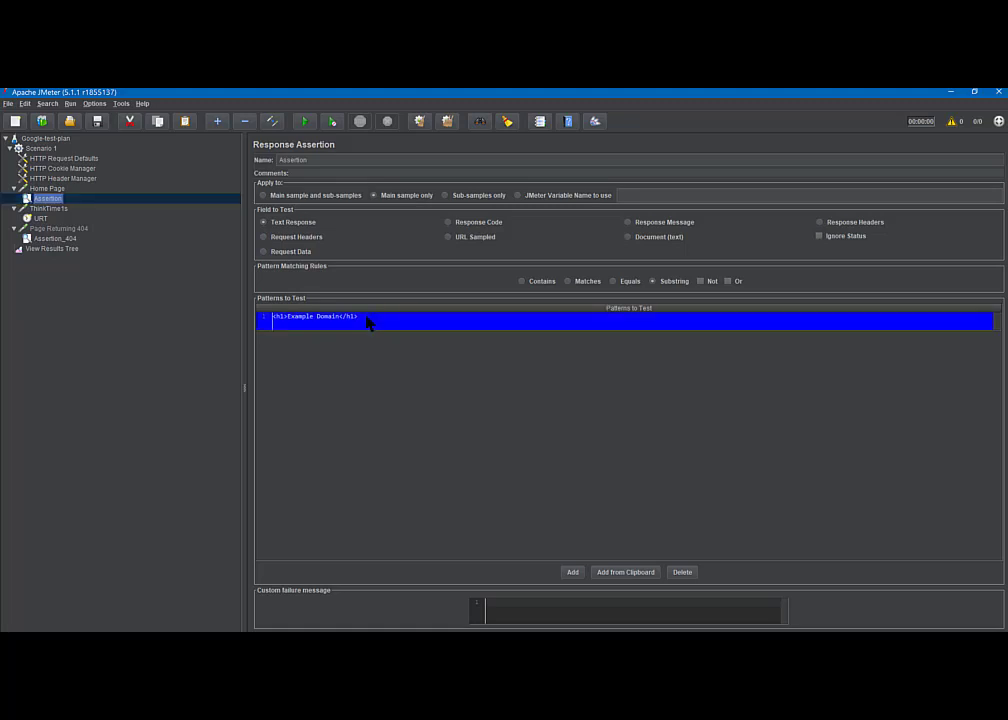
double_click(368, 322)
drag(367, 318, 253, 318)
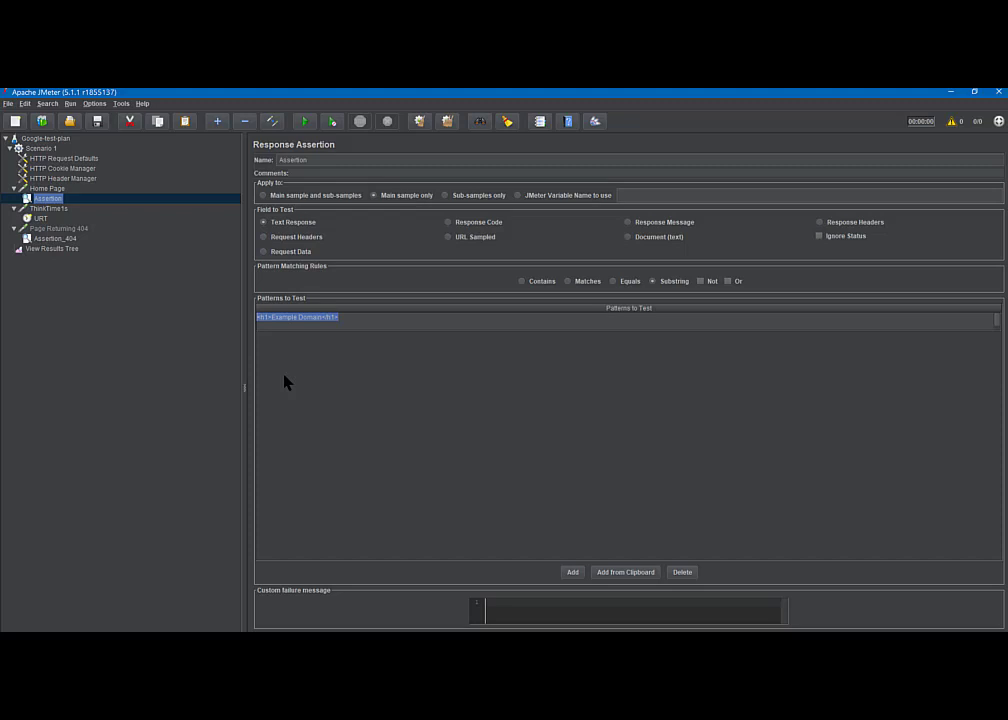
text(<)
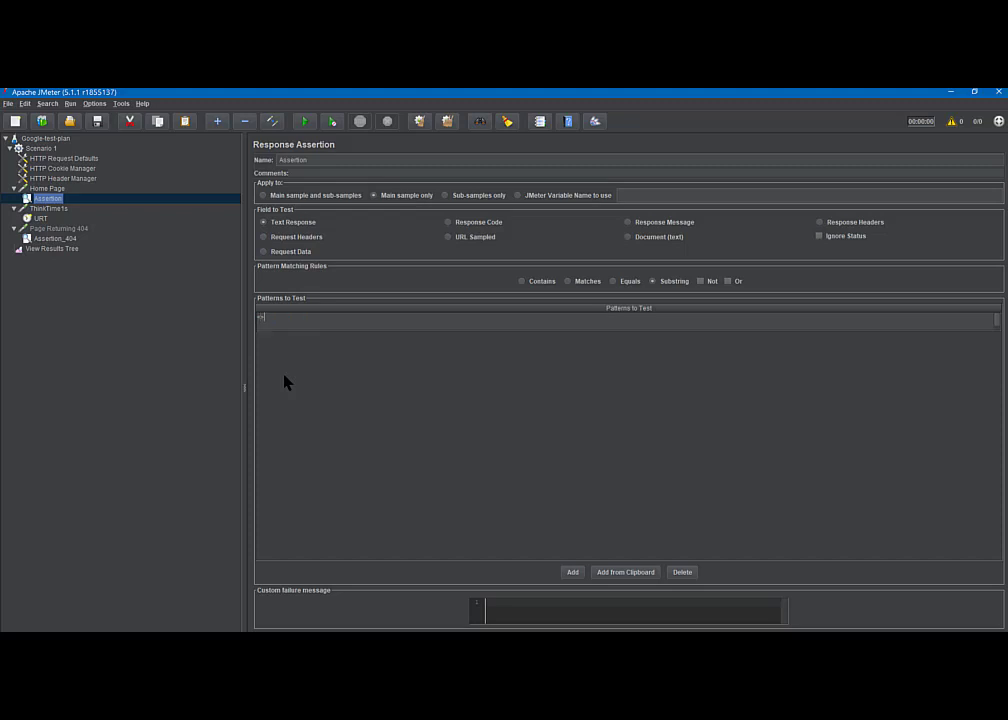
text(title>Google</title>)
click(40, 218)
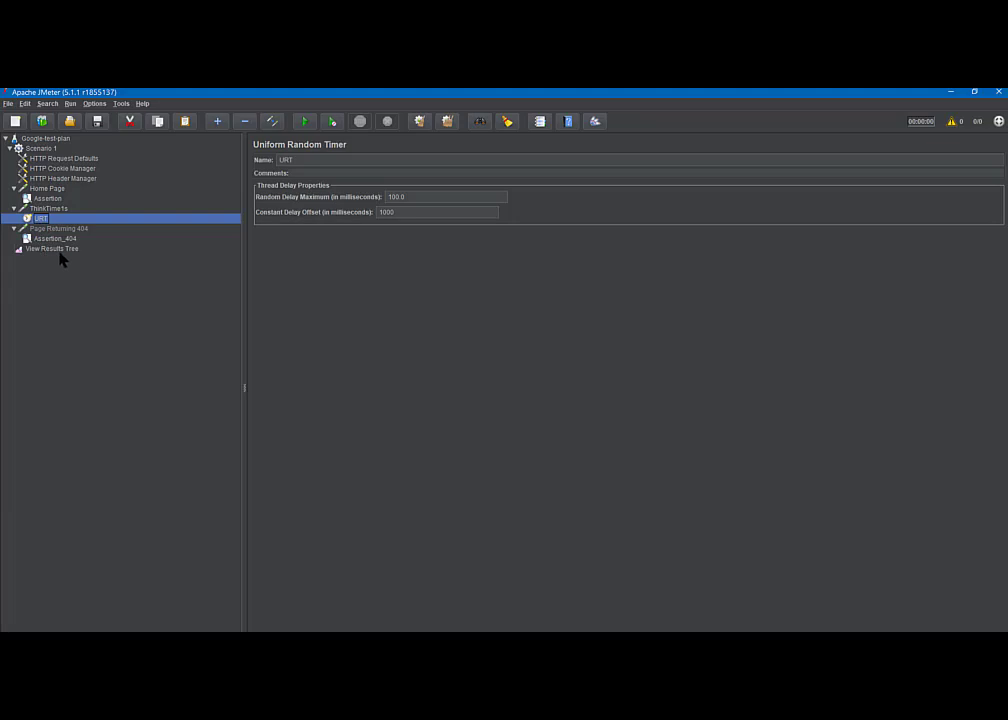
Examine the settings of Assertion_404 and its parent Page Returning 404 request.
click(46, 240)
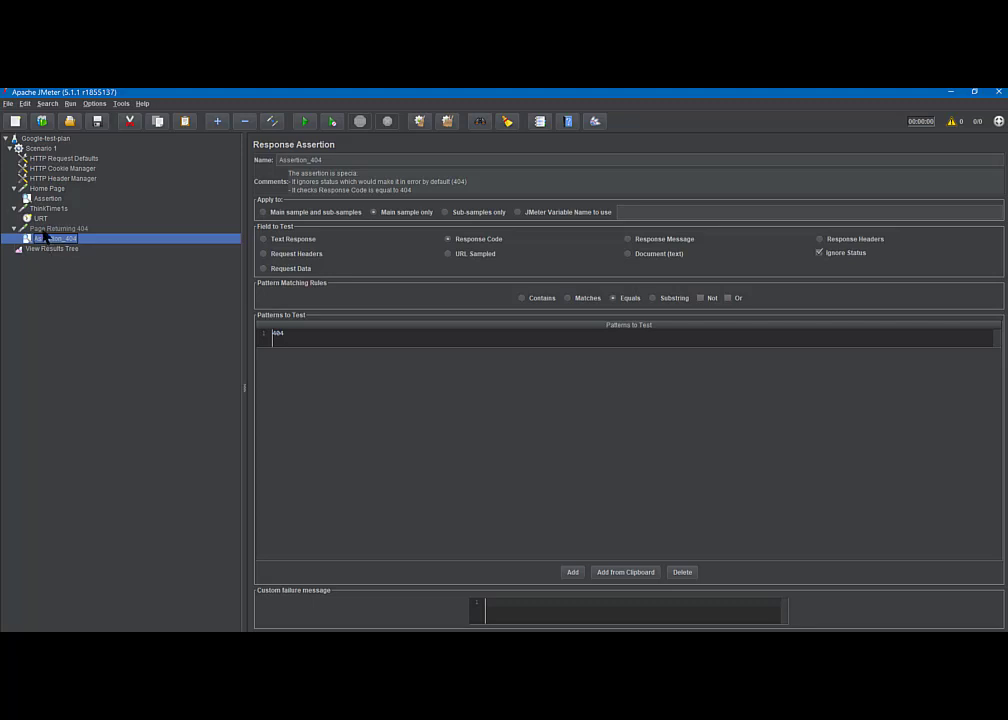
click(43, 230)
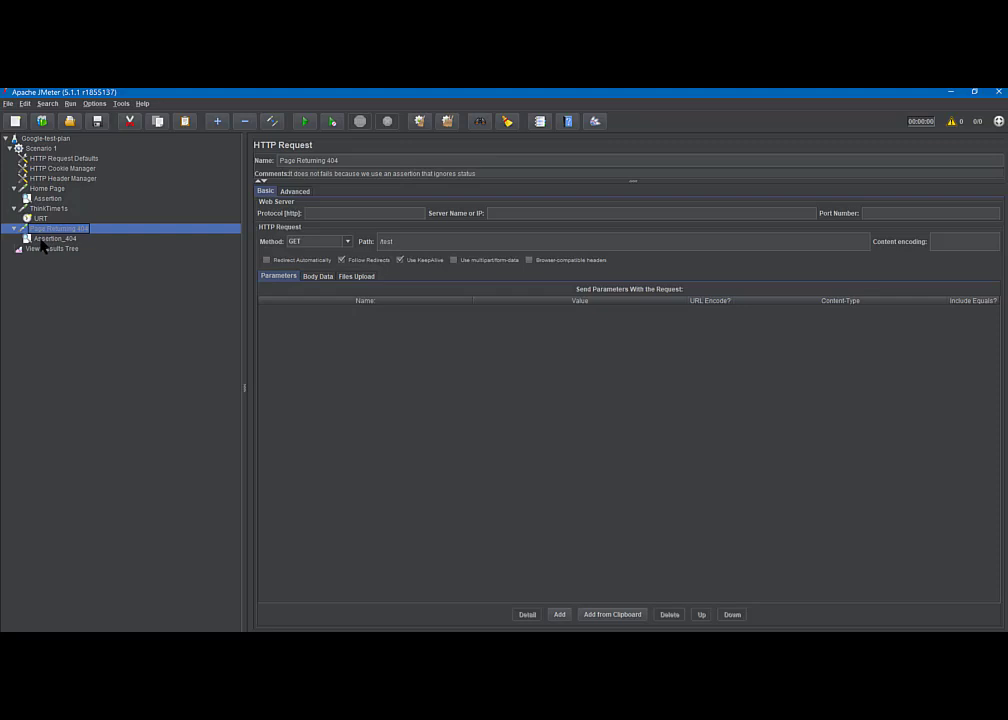
mouse_move(44, 245)
Run the test plan with View Results Tree open, saving it first as Google 1.jmx in the templates folder.
click(48, 250)
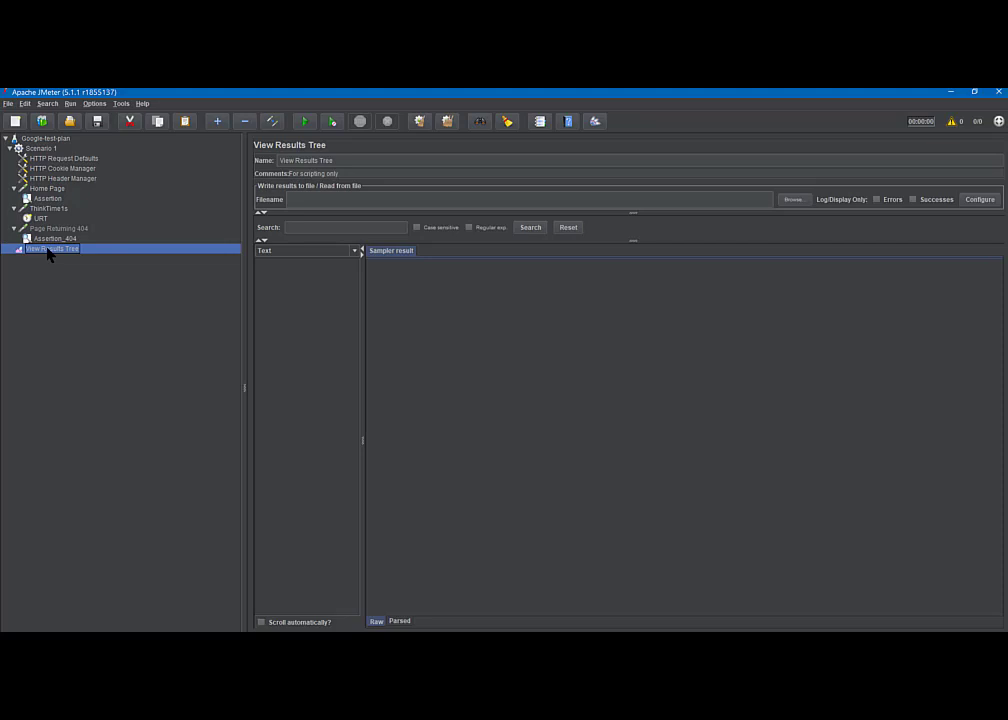
click(306, 122)
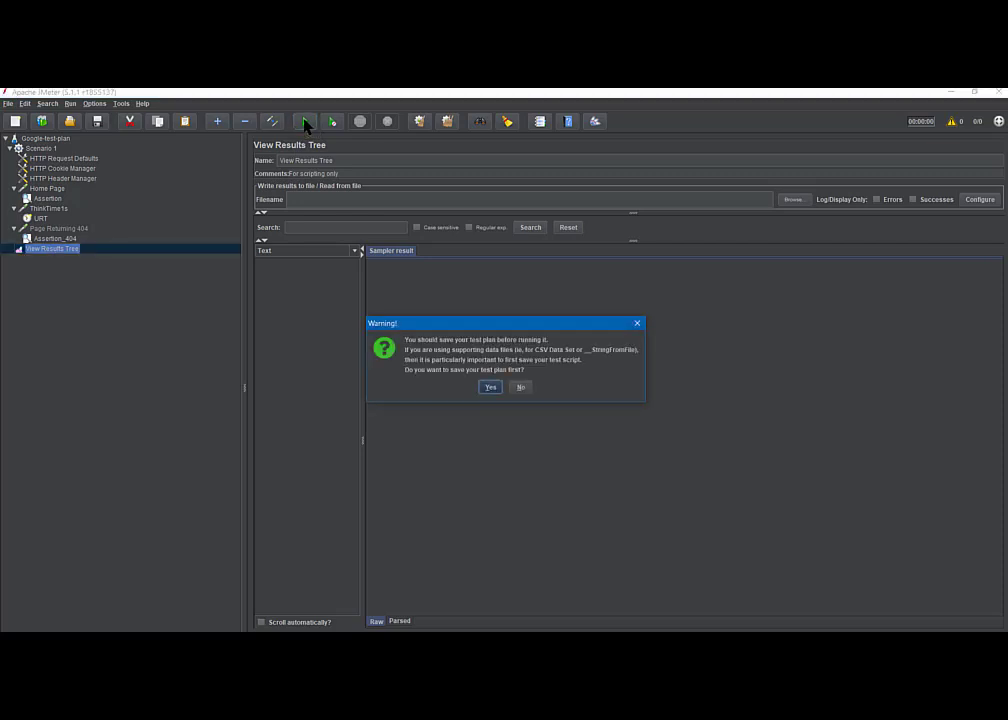
click(490, 387)
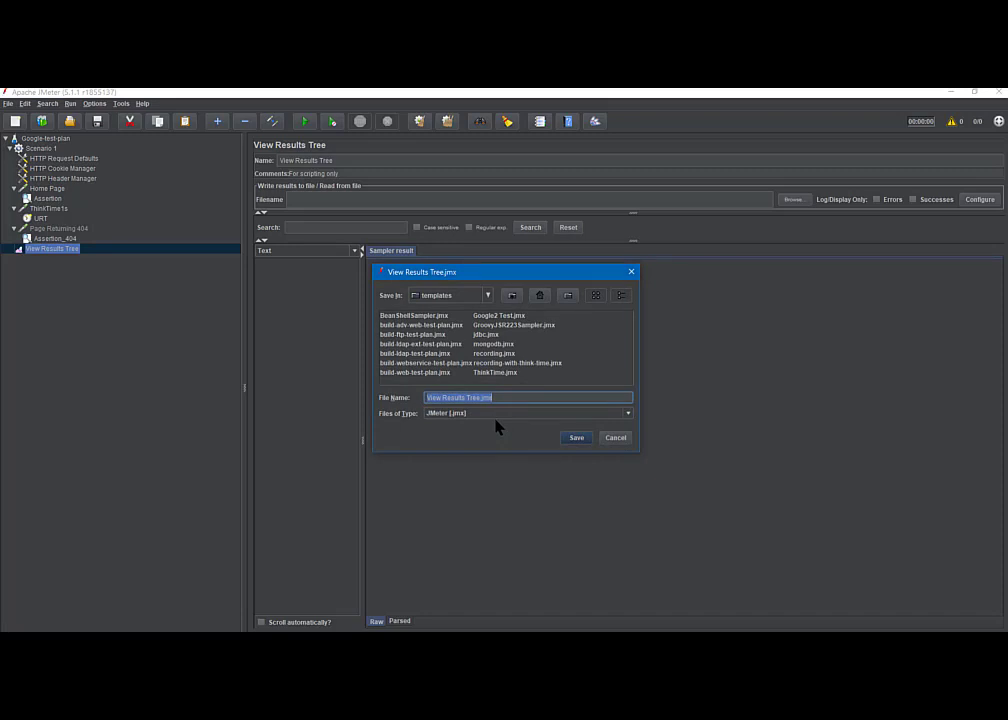
text(Googl)
text(e)
text( T)
click(576, 438)
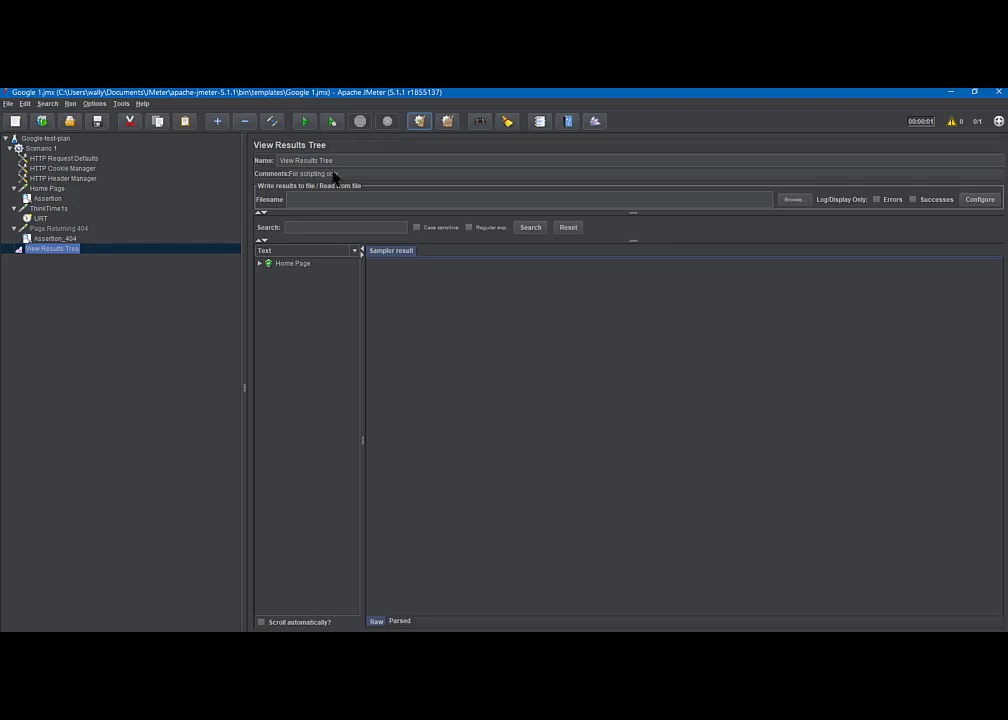
Expand the Home Page result and examine its sampler result and response body, plus the response bodies of Home Page-0, Home Page-1 and Home Page-2.
click(289, 266)
click(260, 265)
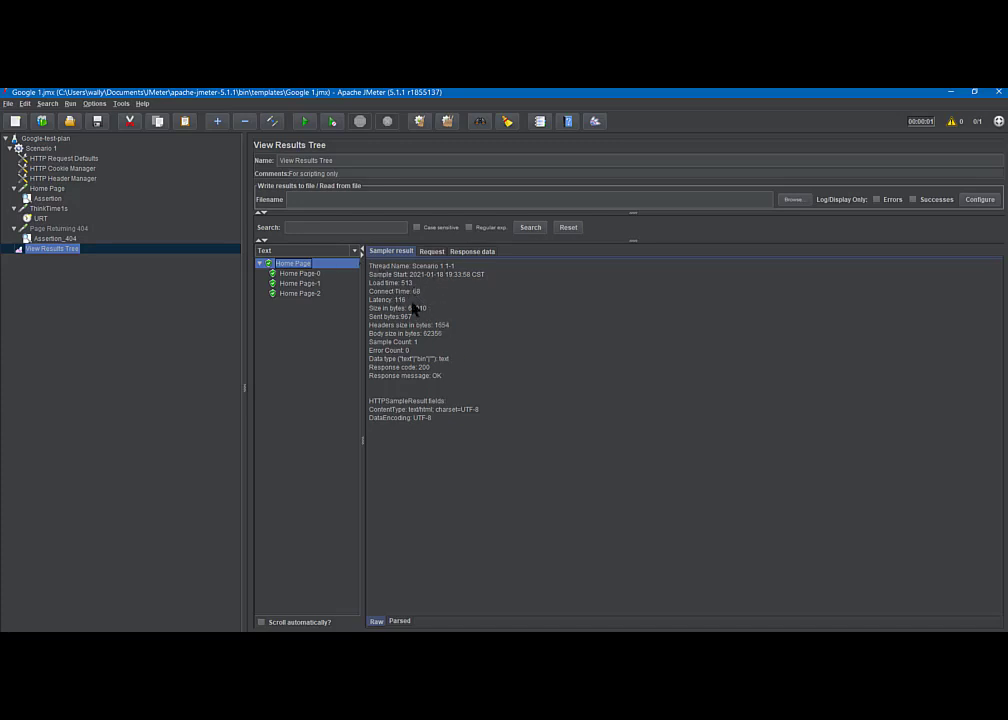
click(464, 254)
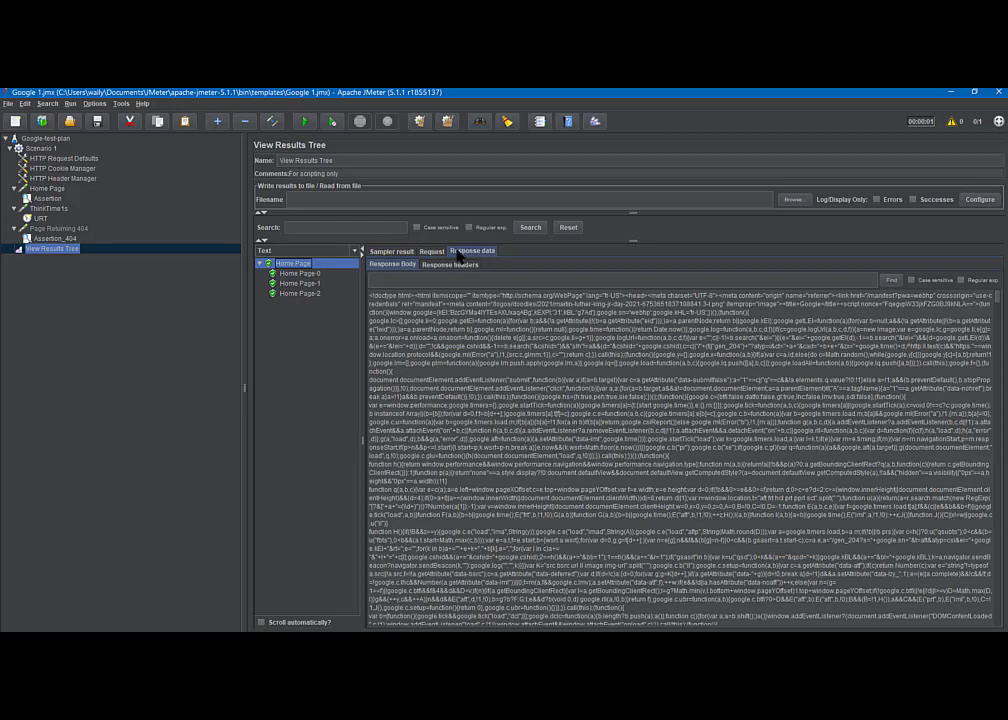
click(302, 274)
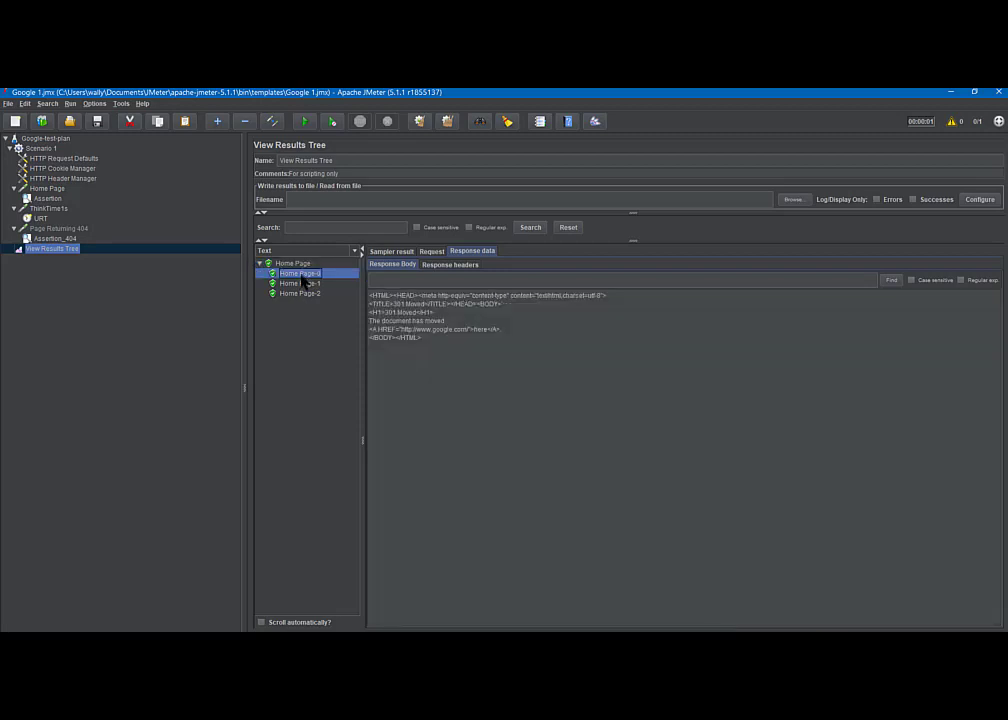
click(304, 284)
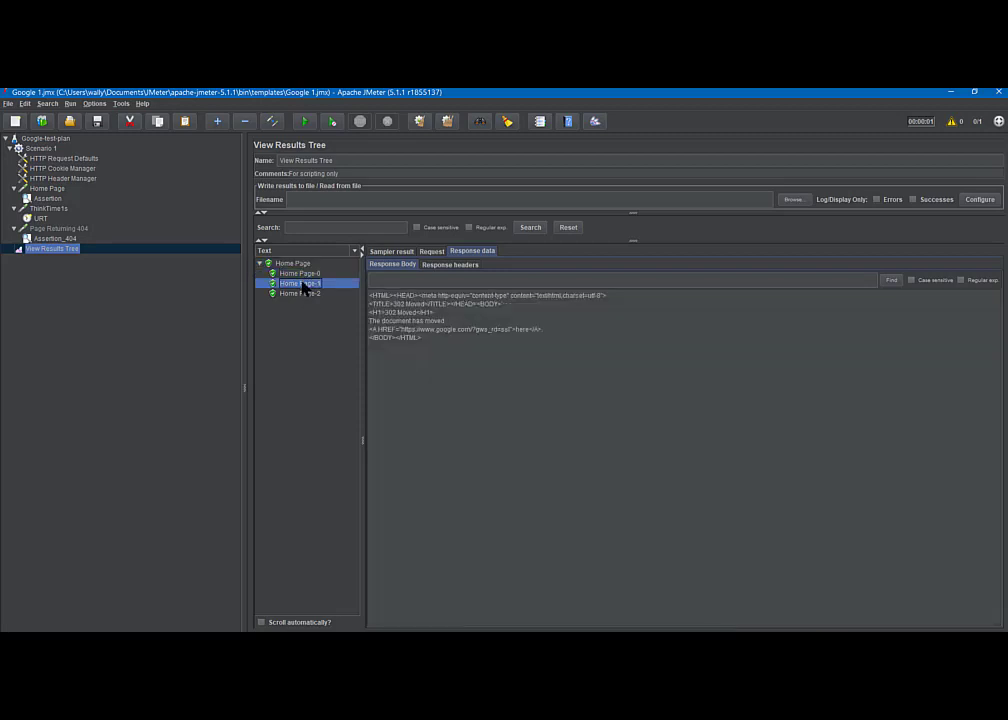
click(301, 295)
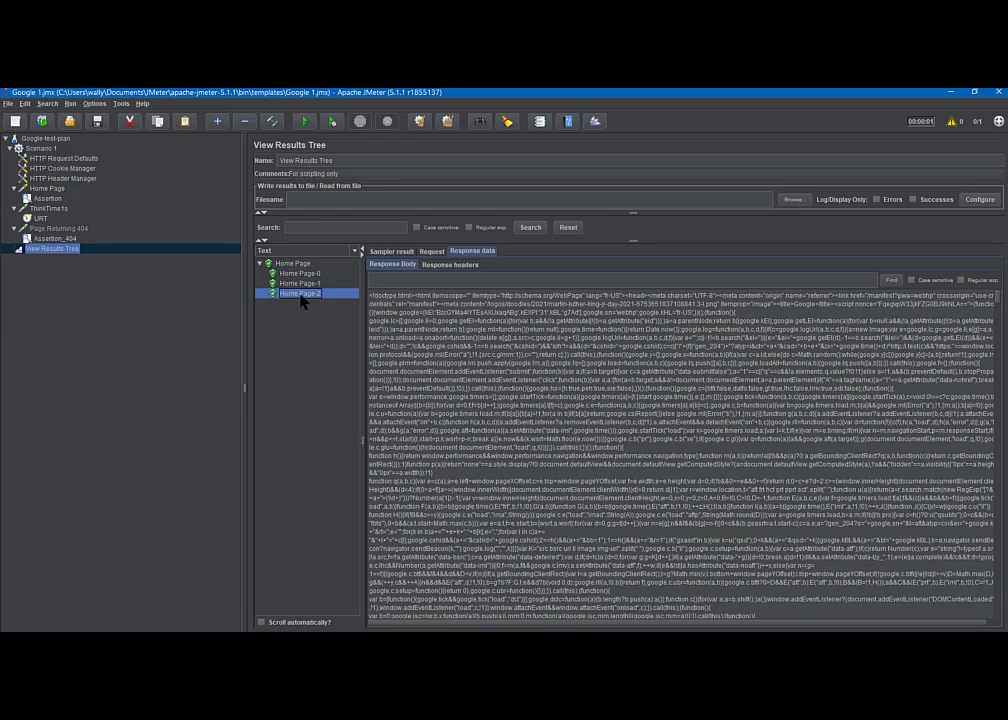
Render the Home Page-2 response as HTML Source Formatted and review its sampler result.
click(356, 251)
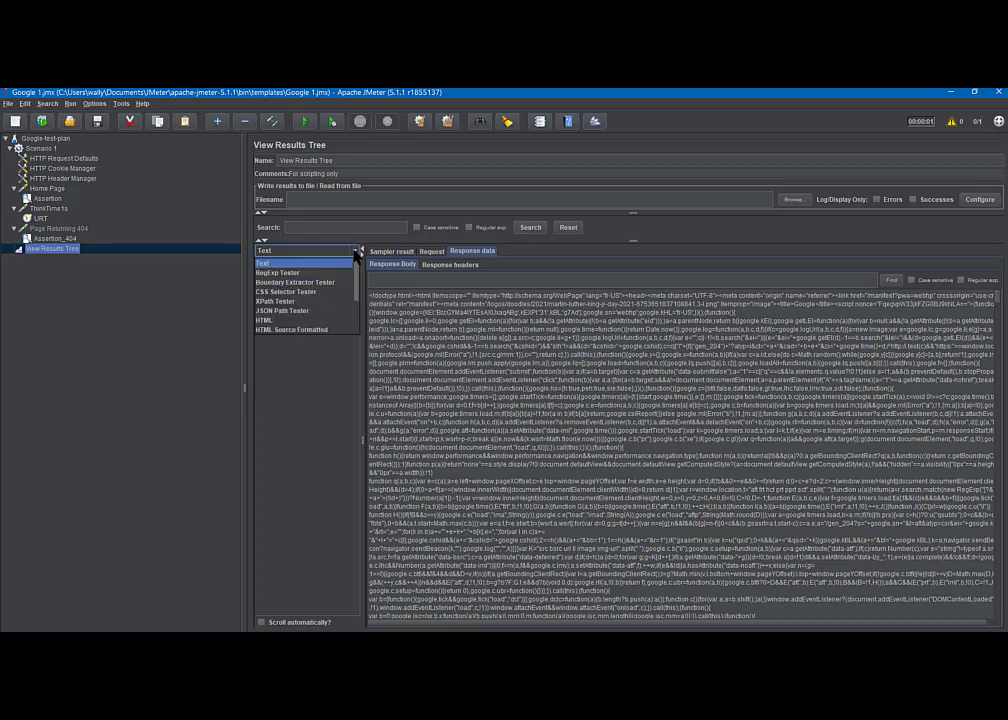
click(297, 331)
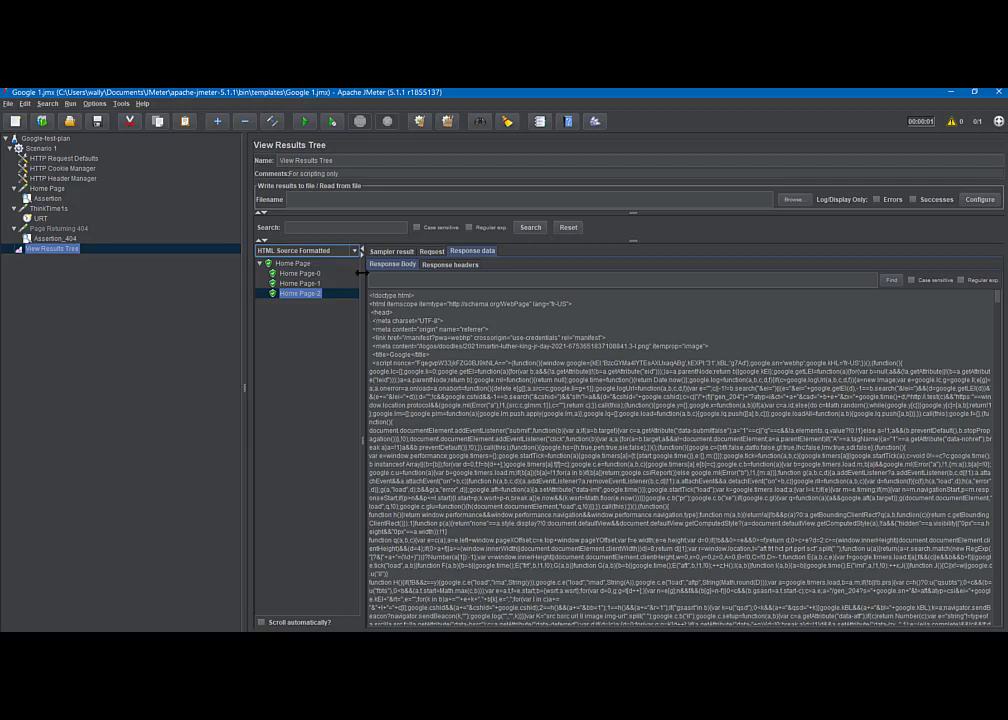
click(392, 252)
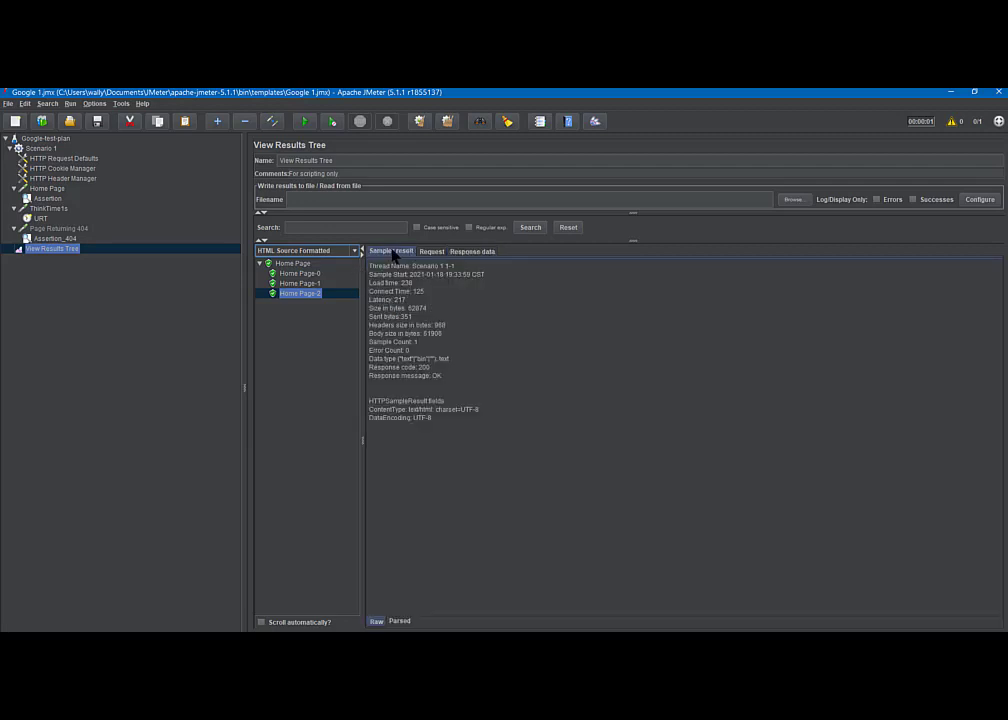